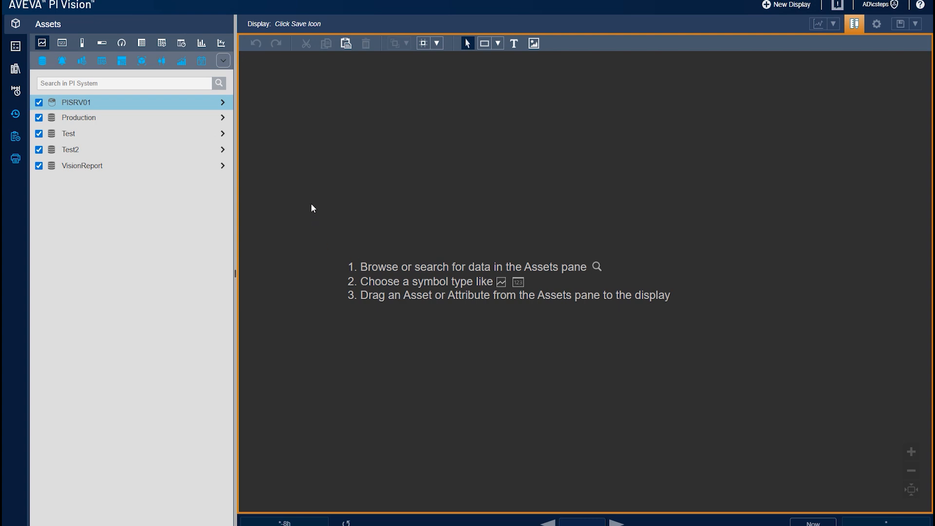
# - Browse the Test database through Pumps, Line 1 and Department A, and select the Pump1 asset
pyautogui.click(222, 133)
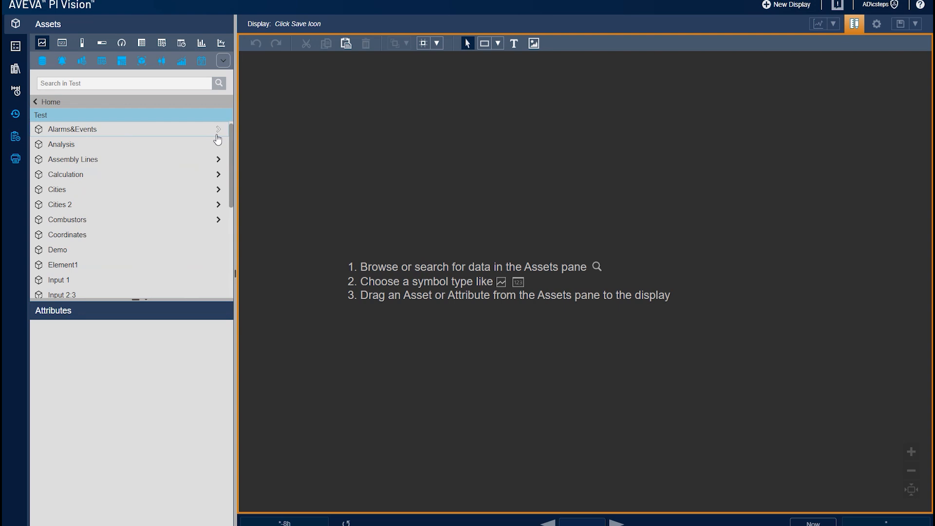
pyautogui.scroll(-3, 167, 214)
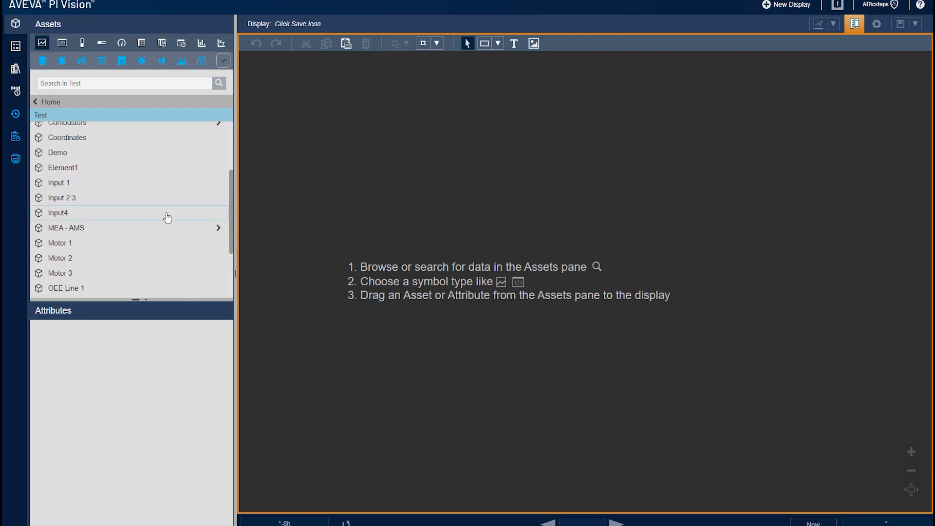
pyautogui.scroll(-1, 150, 224)
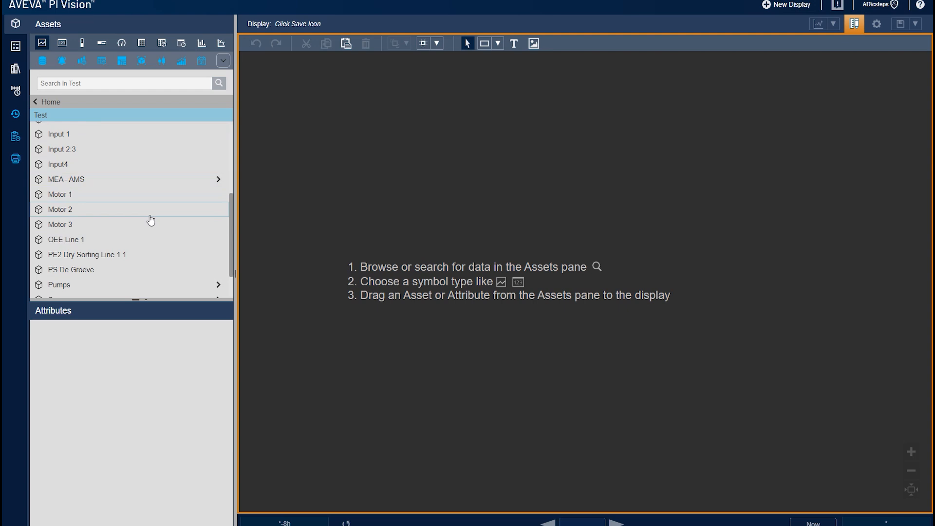
pyautogui.scroll(-1, 146, 224)
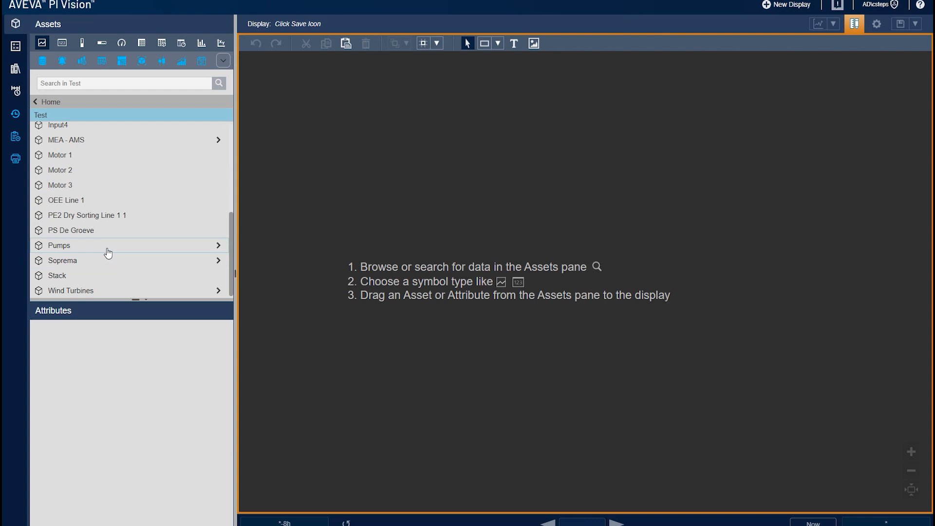
pyautogui.click(108, 251)
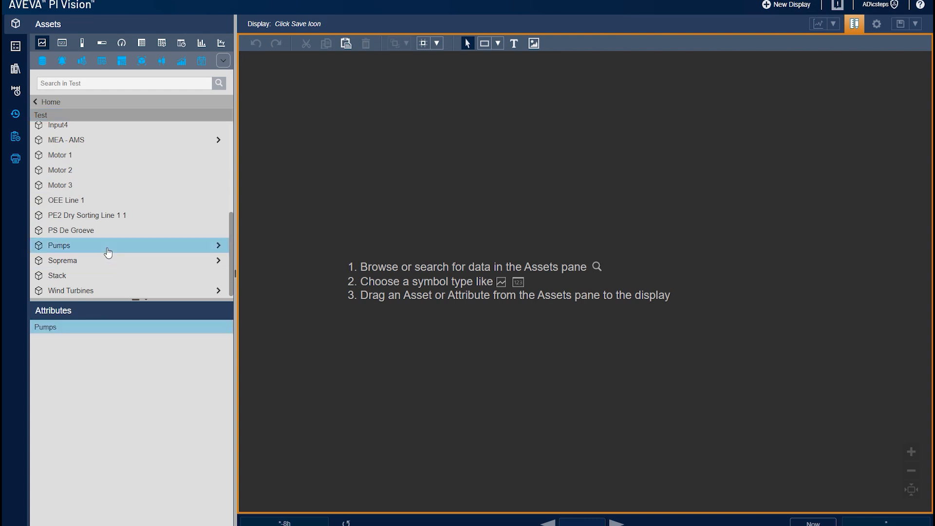
pyautogui.click(217, 246)
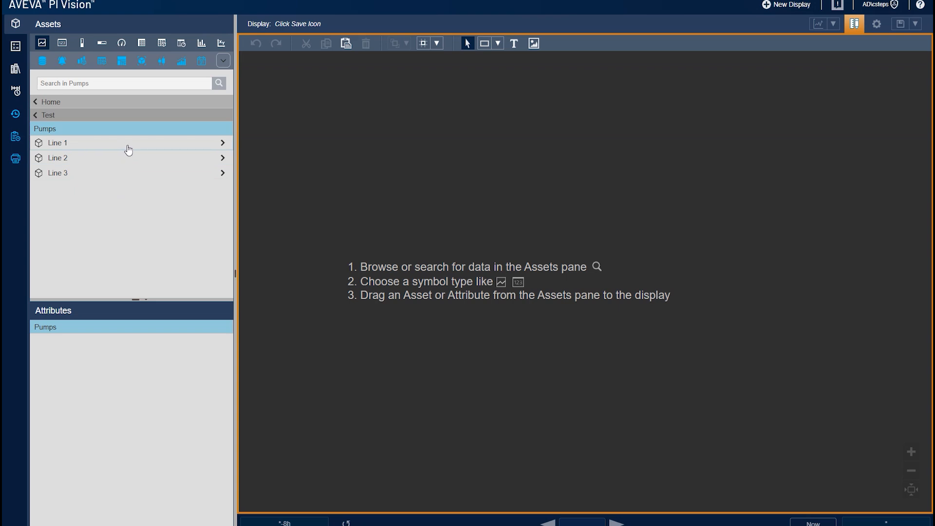
pyautogui.click(217, 144)
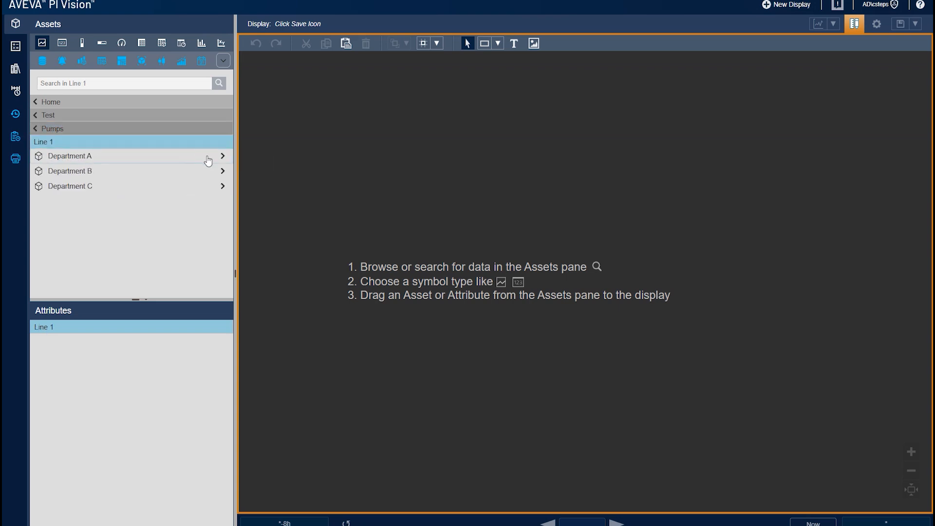
pyautogui.click(222, 156)
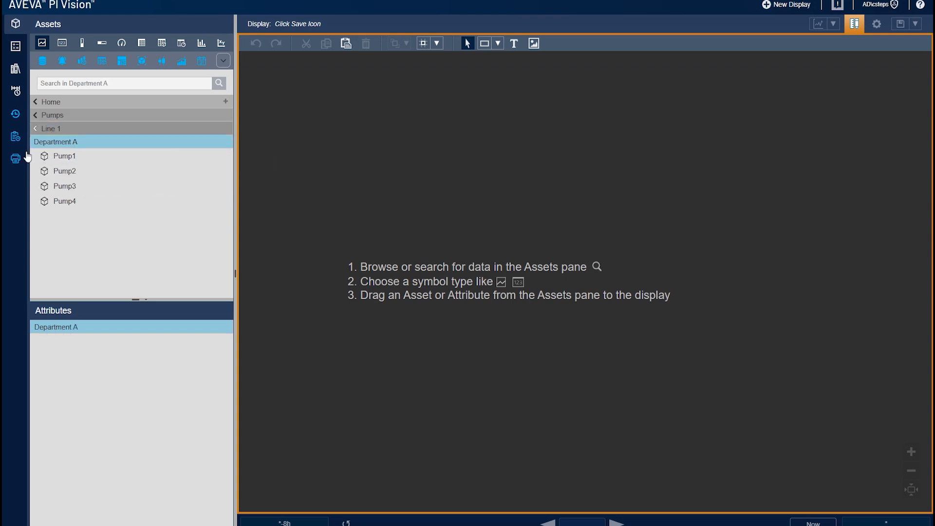
pyautogui.click(101, 159)
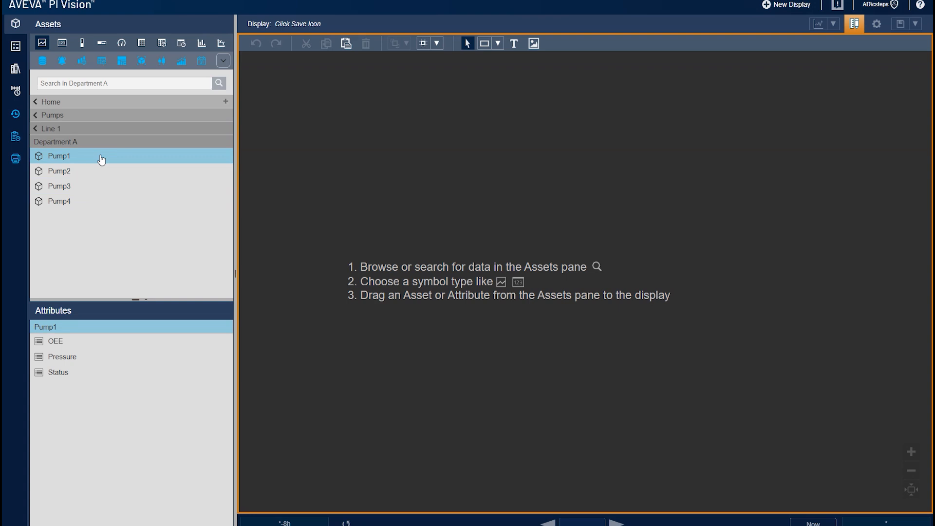
# - Place an Asset Treemap with Pump1's OEE, Pressure and Status attributes on the display and enlarge it to fill most of the canvas
pyautogui.click(110, 371)
pyautogui.keyDown('shift'); pyautogui.click(91, 346); pyautogui.keyUp('shift')
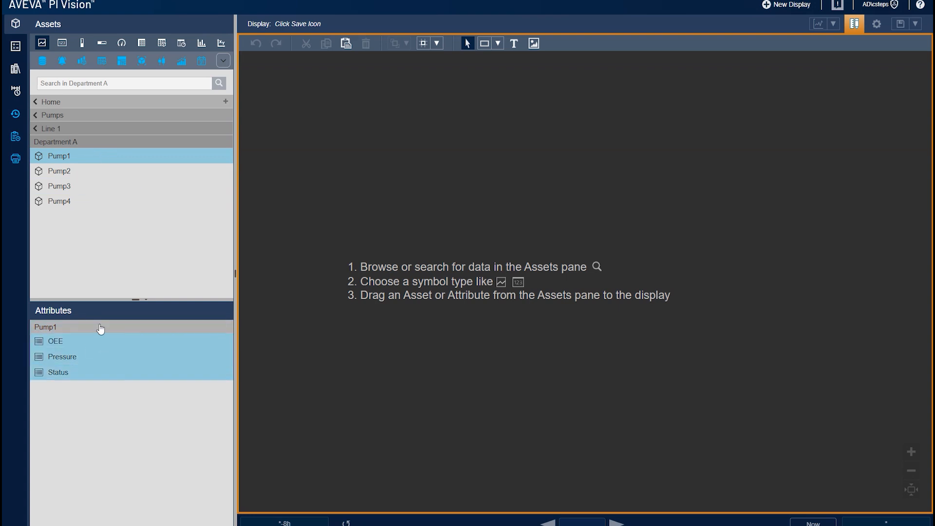
pyautogui.click(123, 66)
pyautogui.moveTo(58, 341); pyautogui.dragTo(293, 112)
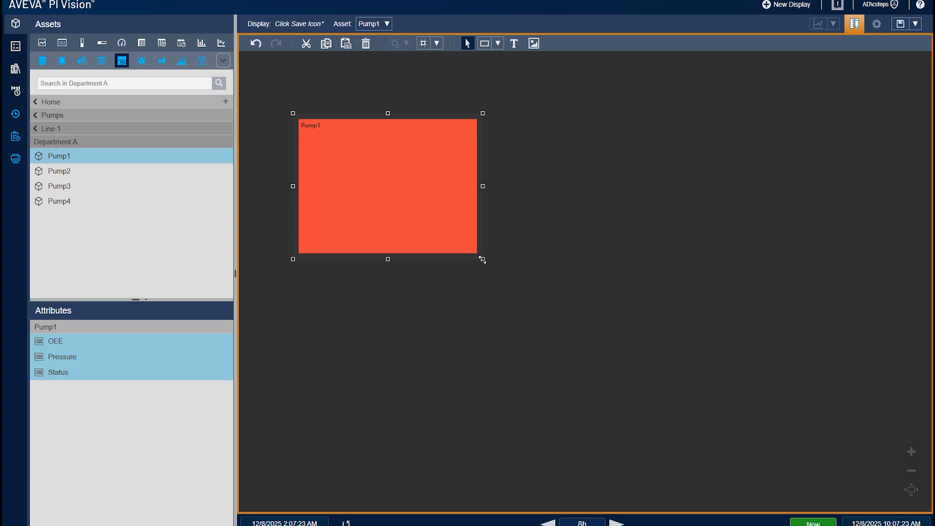
pyautogui.moveTo(482, 259); pyautogui.dragTo(698, 413)
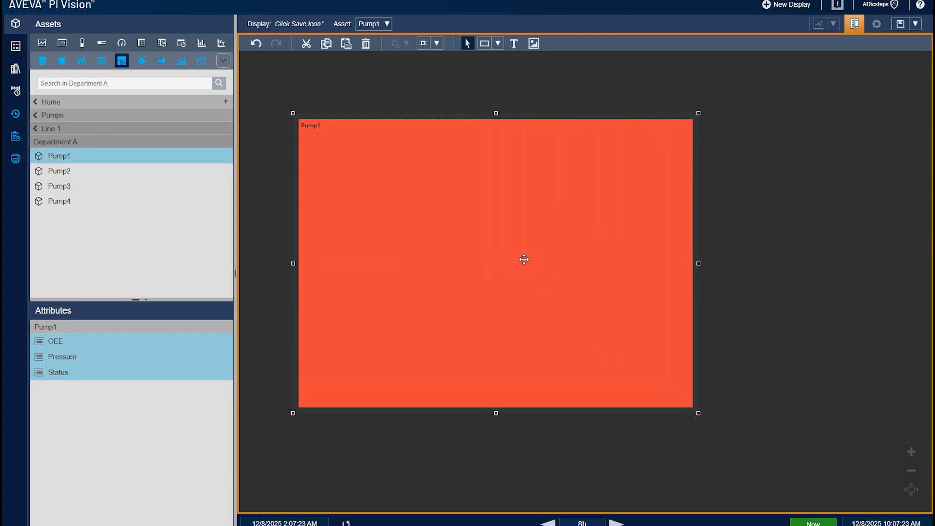
pyautogui.moveTo(524, 259); pyautogui.dragTo(546, 267)
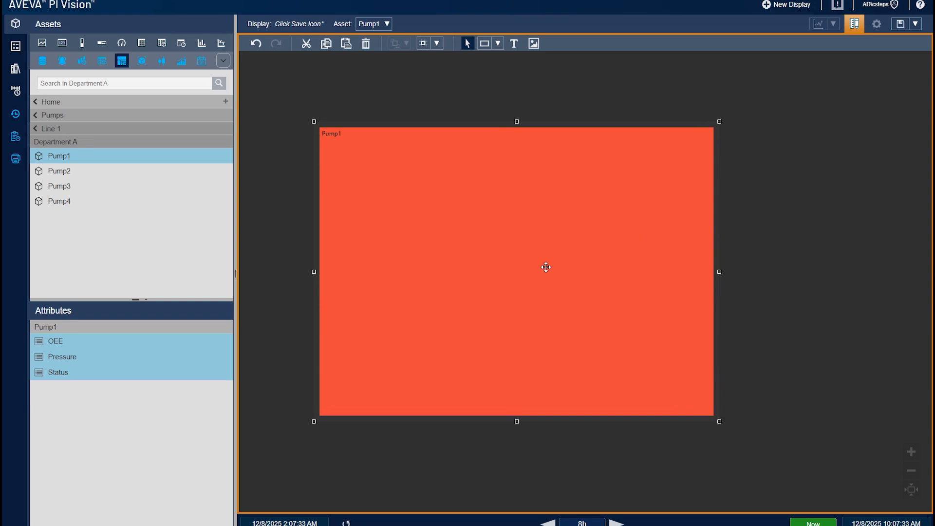
# - Add dynamic search criteria to the treemap and shorten its search root to Pumps
pyautogui.rightClick(545, 267)
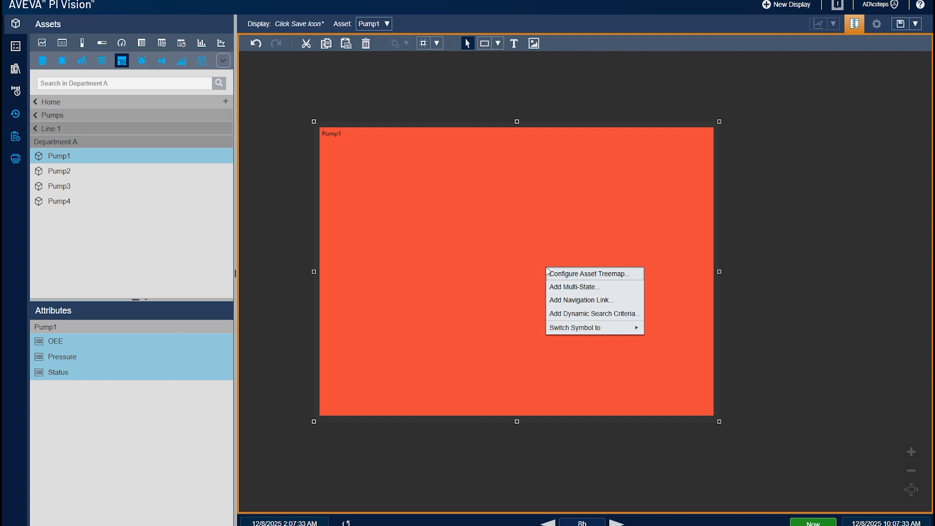
pyautogui.click(588, 313)
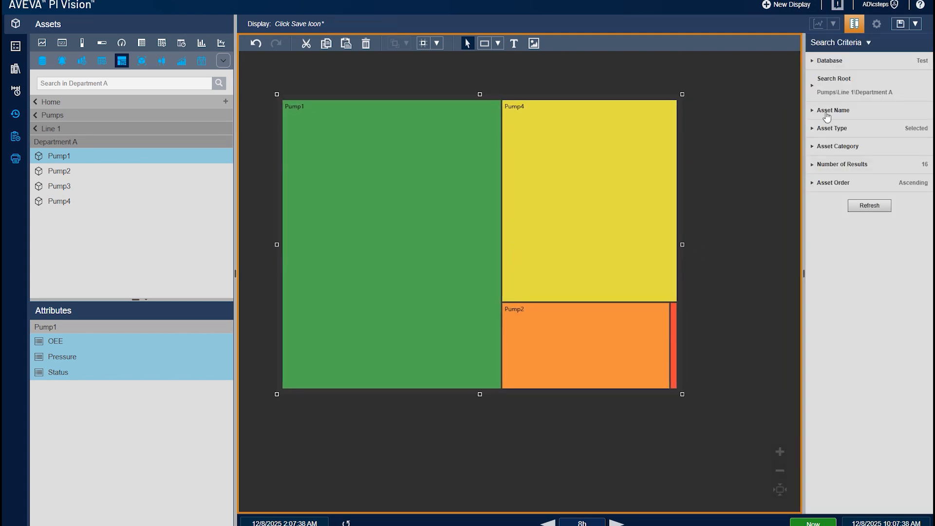
pyautogui.click(862, 89)
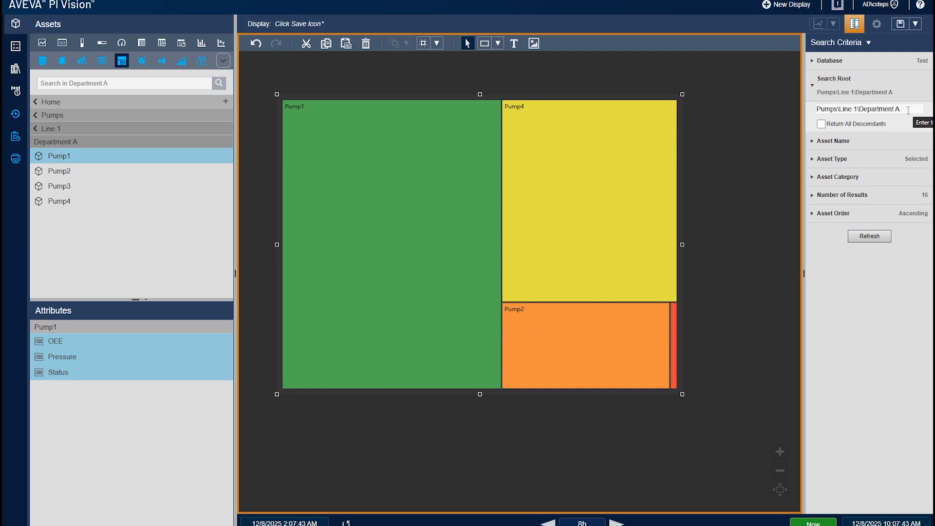
pyautogui.moveTo(908, 110); pyautogui.dragTo(837, 117)
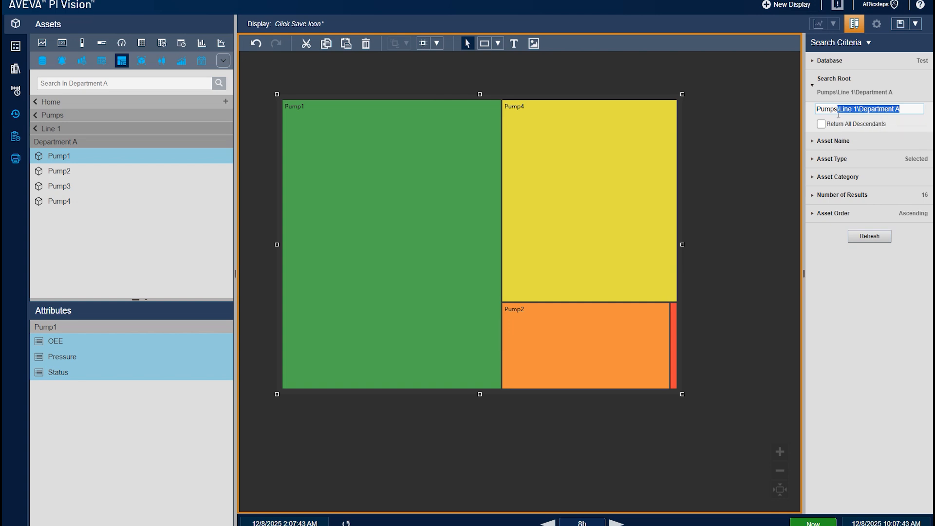
pyautogui.press('BackSpace')
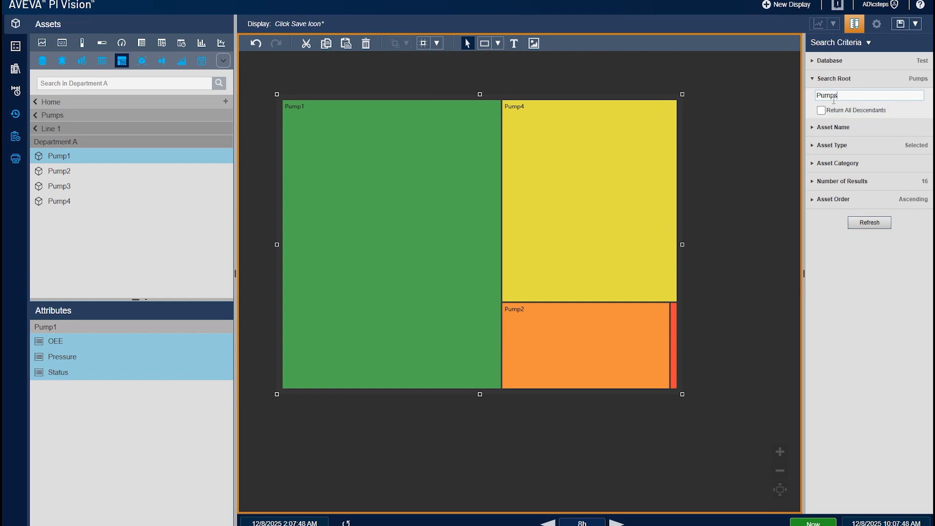
# - Return all descendants in the asset search, set the number of results to 100, and refresh the treemap
pyautogui.click(828, 110)
pyautogui.click(847, 188)
pyautogui.write('100')
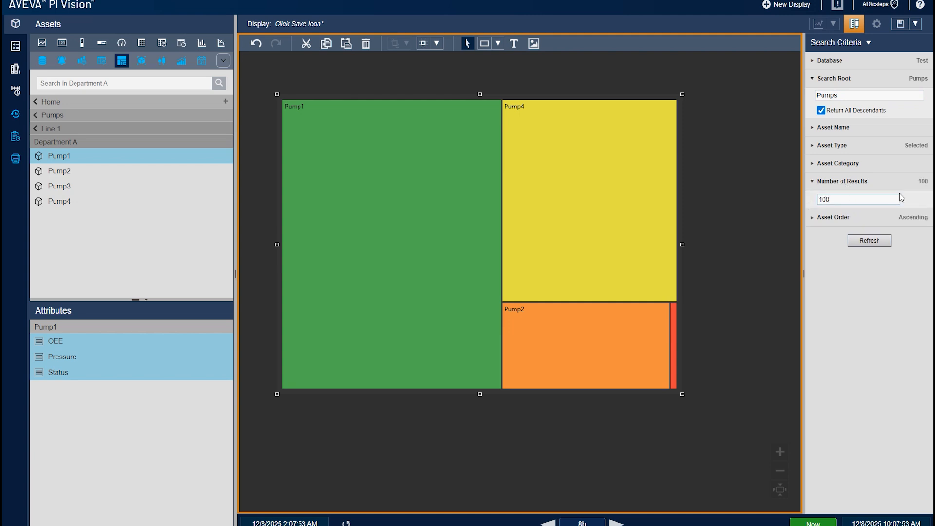
pyautogui.click(869, 240)
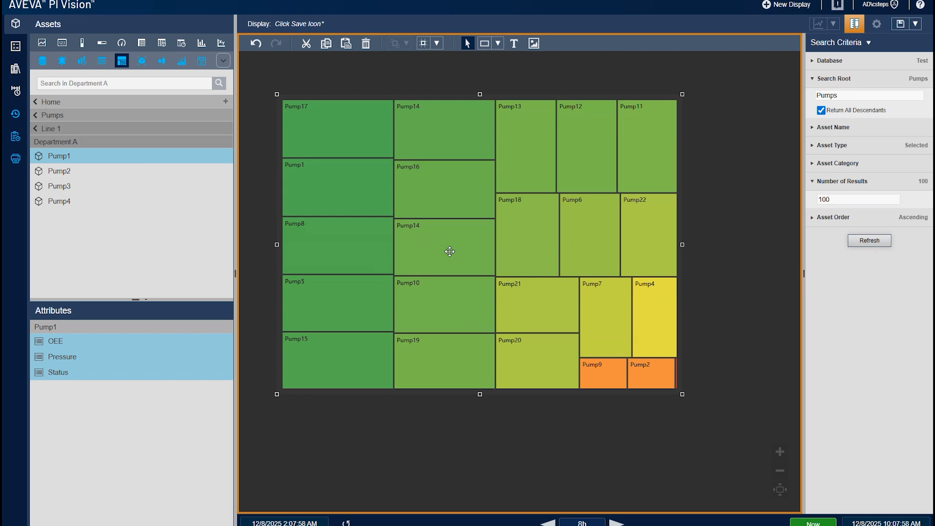
# - Open the asset treemap's configuration and enlarge the treemap on the display
pyautogui.moveTo(448, 253); pyautogui.dragTo(434, 246)
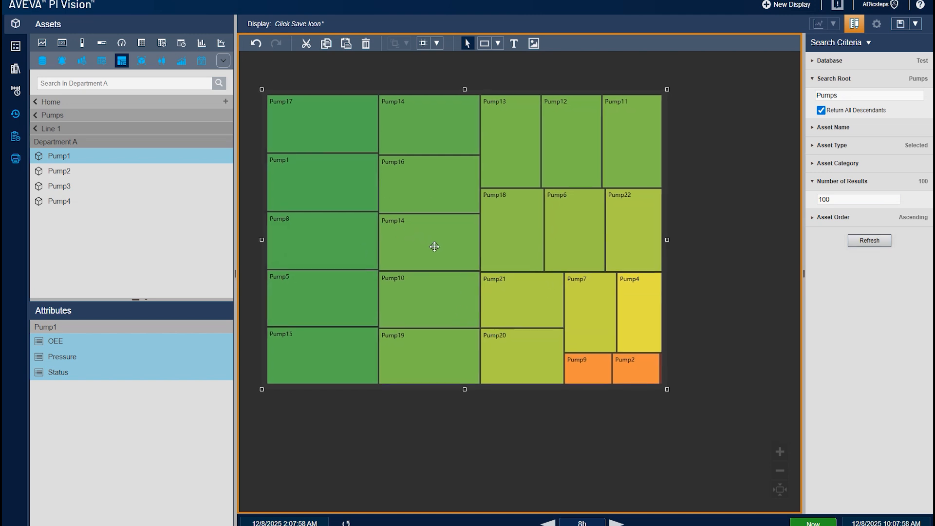
pyautogui.rightClick(434, 247)
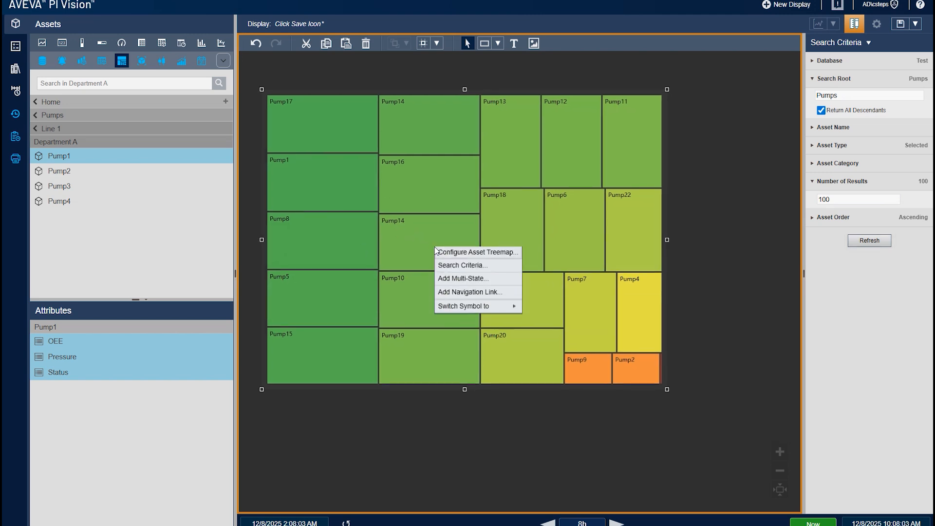
pyautogui.click(450, 254)
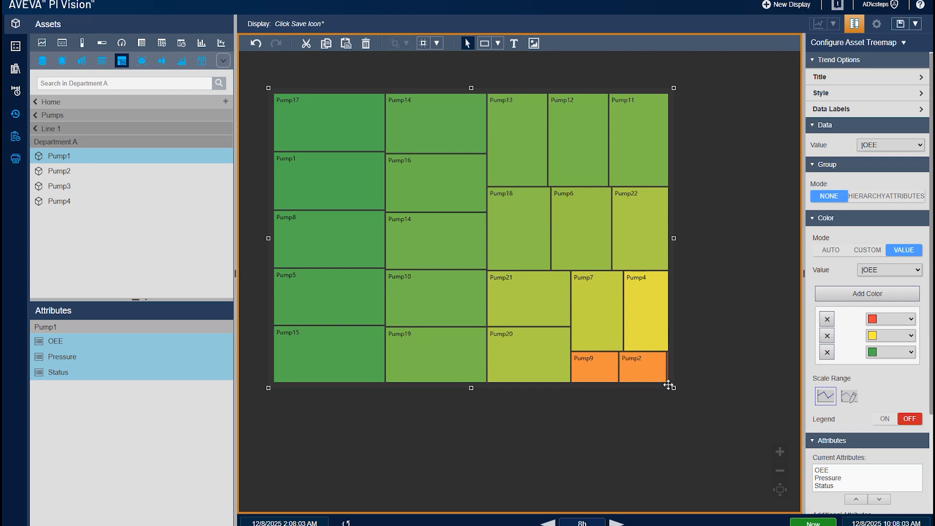
pyautogui.moveTo(669, 390); pyautogui.dragTo(745, 429)
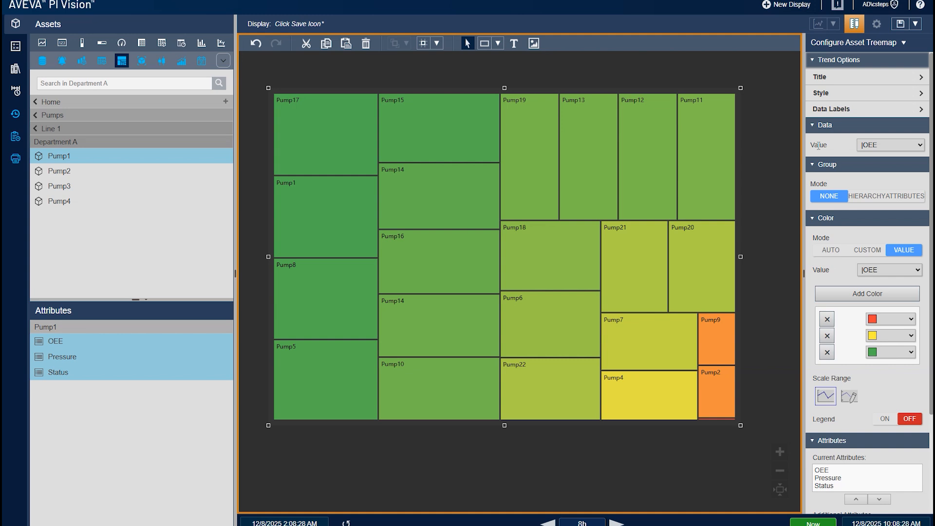
# - Set the treemap's data value to the |Pressure attribute so it determines the tile sizes
pyautogui.click(886, 145)
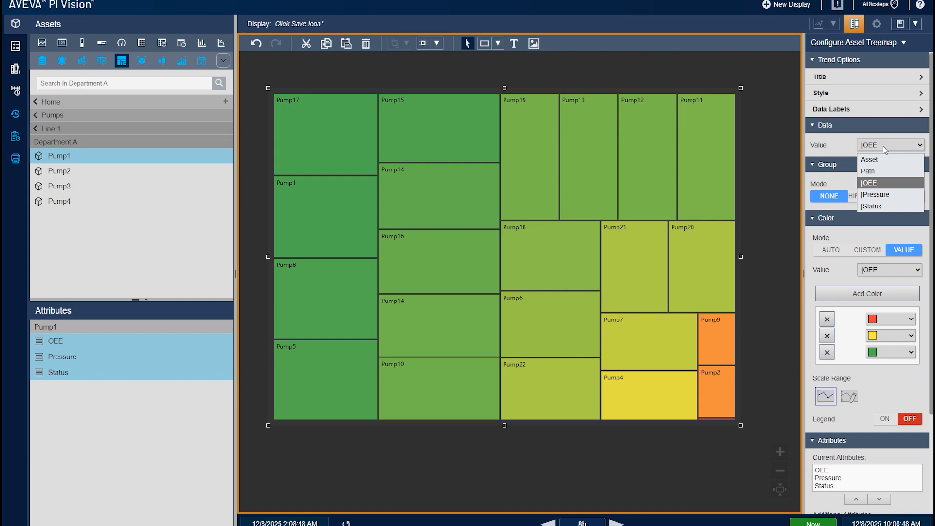
pyautogui.click(893, 194)
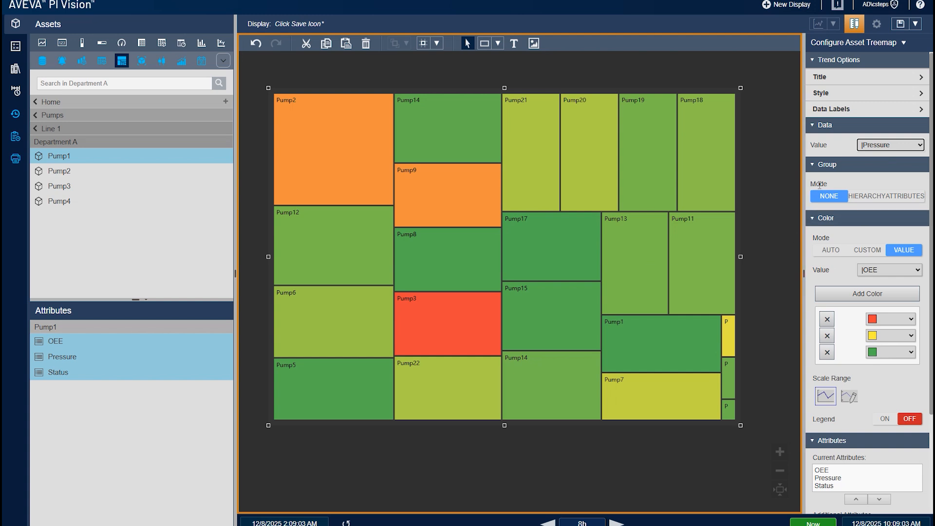
pyautogui.moveTo(552, 232); pyautogui.dragTo(545, 230)
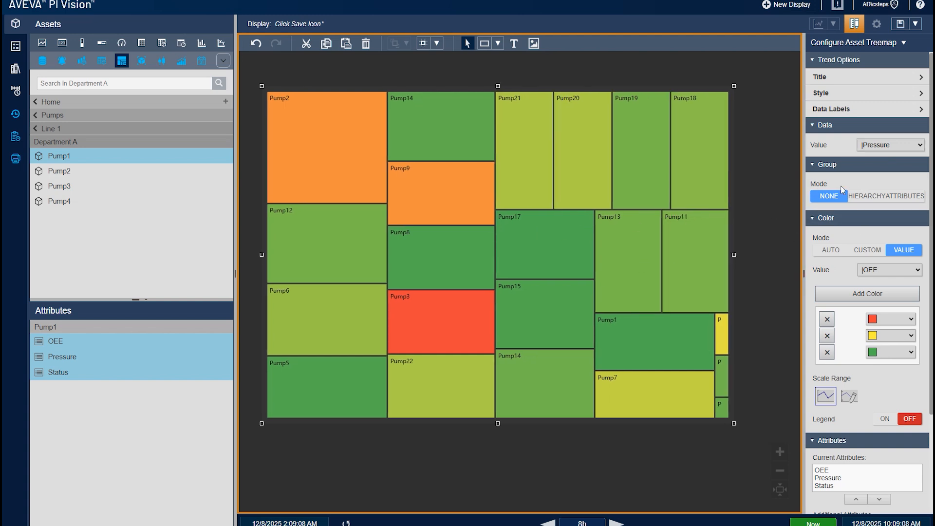
pyautogui.moveTo(583, 304); pyautogui.dragTo(586, 304)
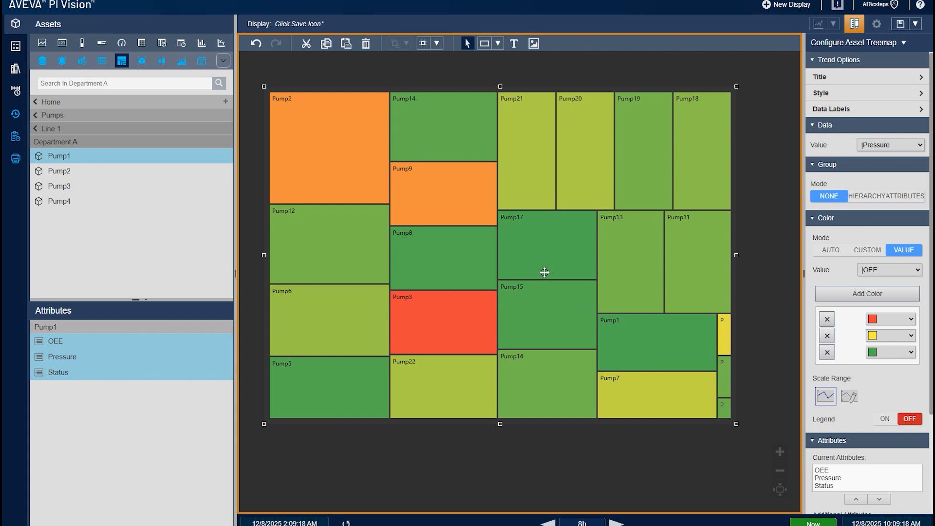
# - Group the treemap by hierarchy with the root level turned off and drilldown turned on
pyautogui.click(871, 198)
pyautogui.moveTo(577, 289); pyautogui.dragTo(574, 289)
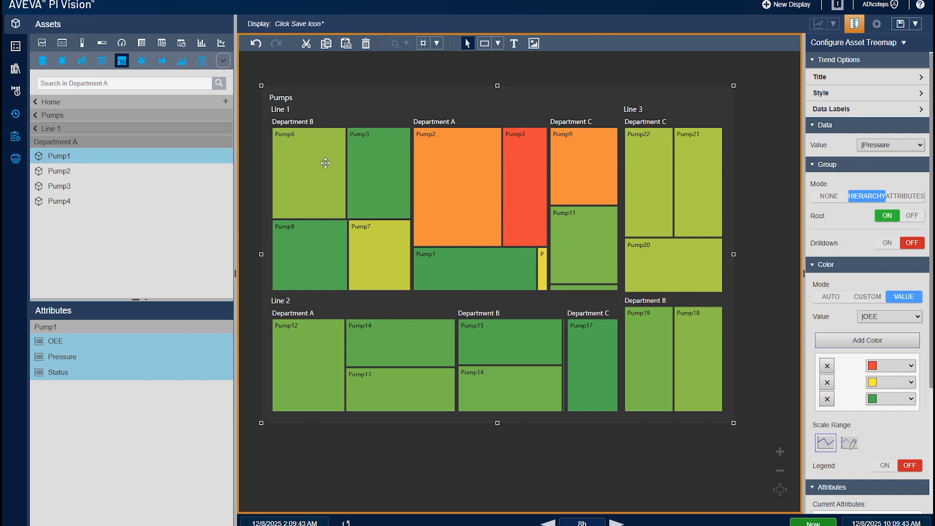
pyautogui.click(900, 220)
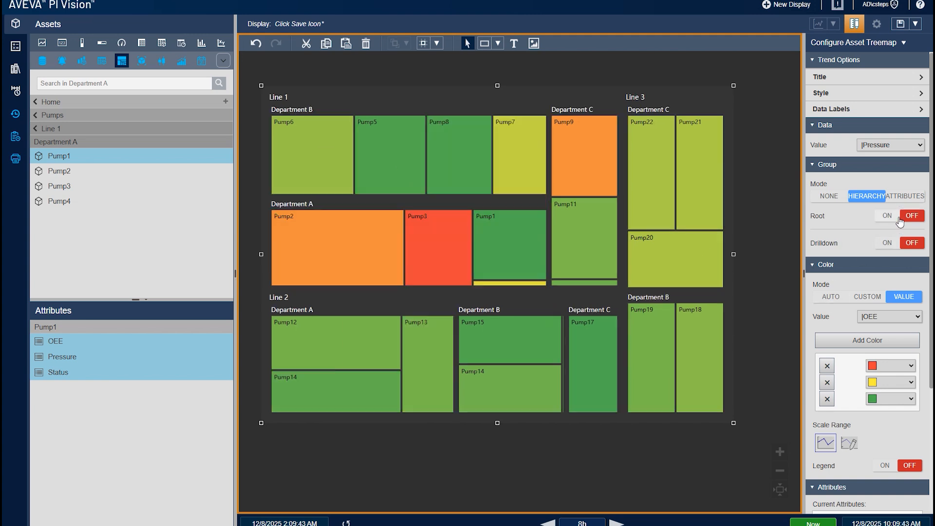
pyautogui.click(900, 219)
pyautogui.click(898, 219)
pyautogui.click(894, 244)
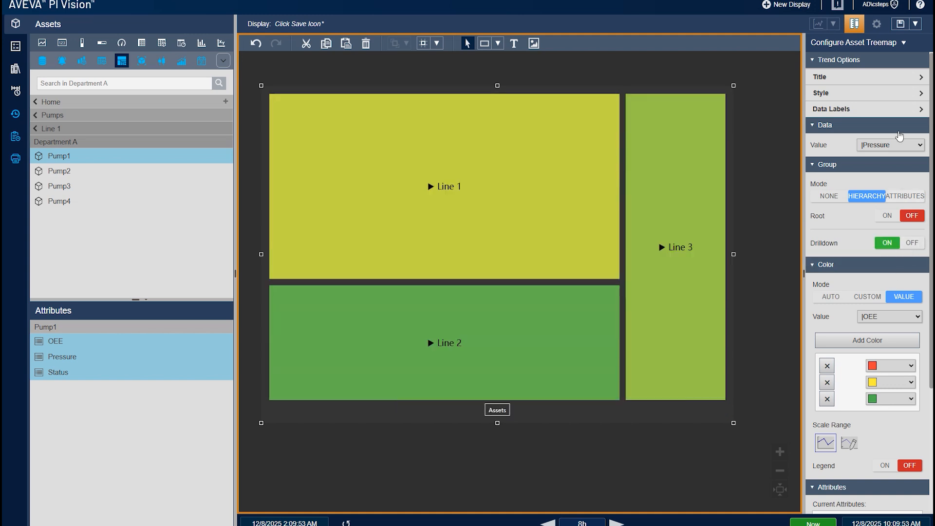
# - Leave design mode and test the drilldown through Line 1 into Department A, returning to the top Assets level
pyautogui.click(862, 29)
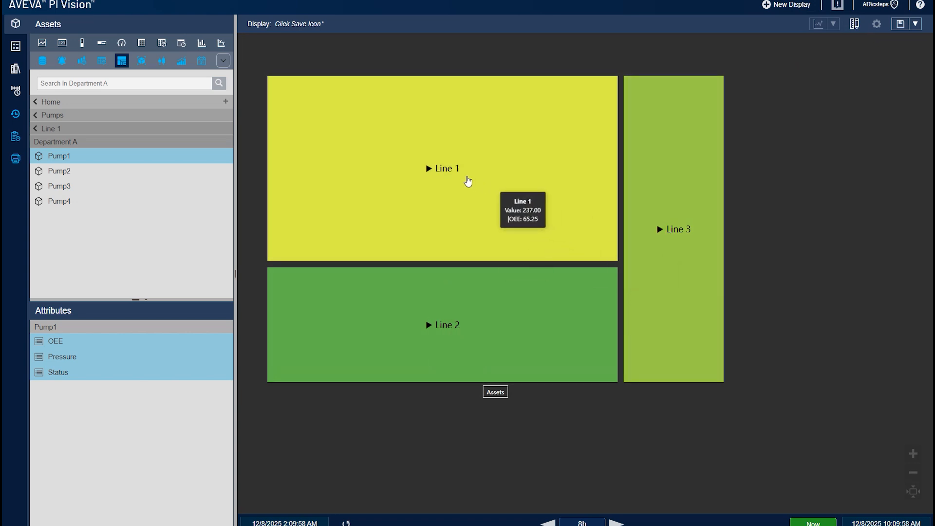
pyautogui.click(486, 205)
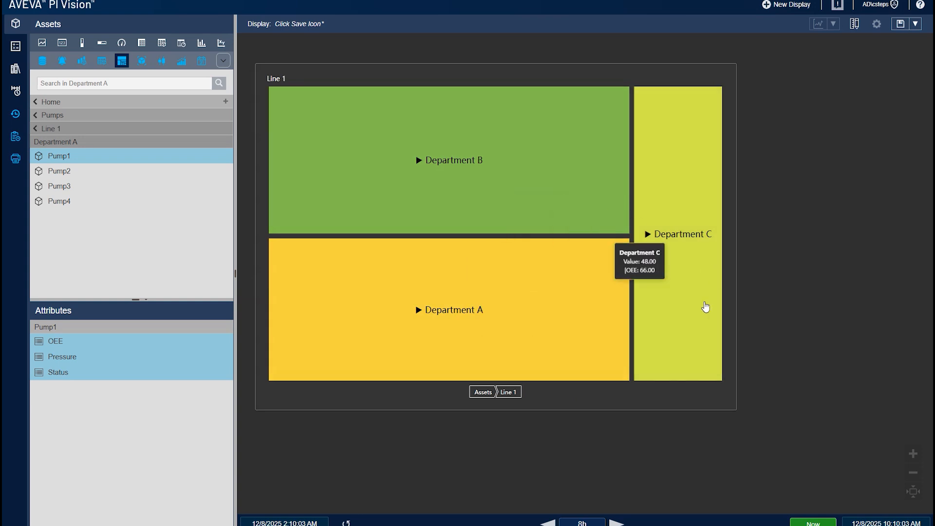
pyautogui.click(436, 323)
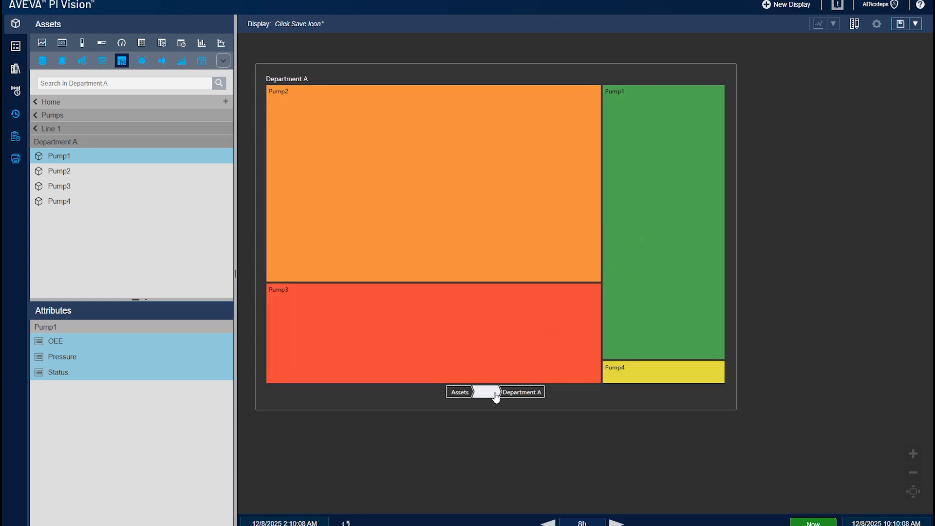
pyautogui.click(496, 391)
pyautogui.click(488, 392)
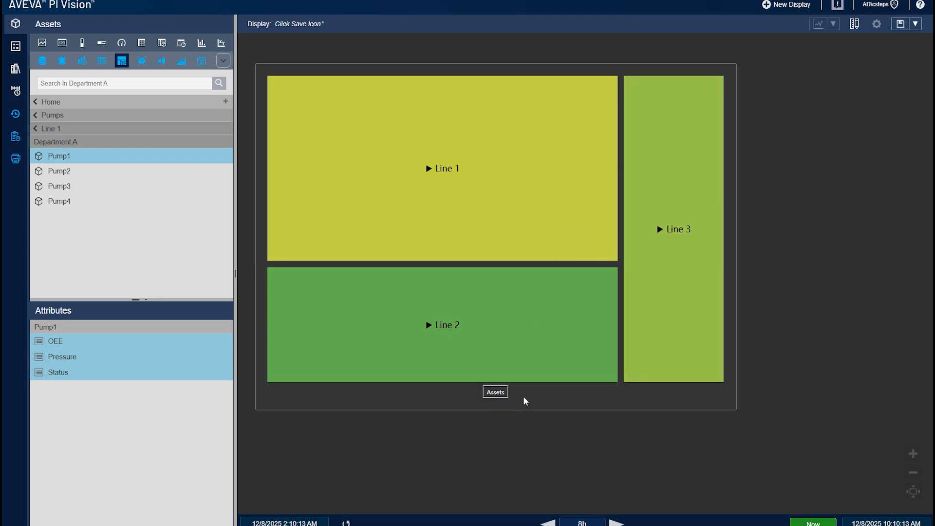
# - Test the drilldown through Line 2 and Department B into Pump14, and return to the Assets level
pyautogui.click(573, 292)
pyautogui.click(615, 221)
pyautogui.click(615, 341)
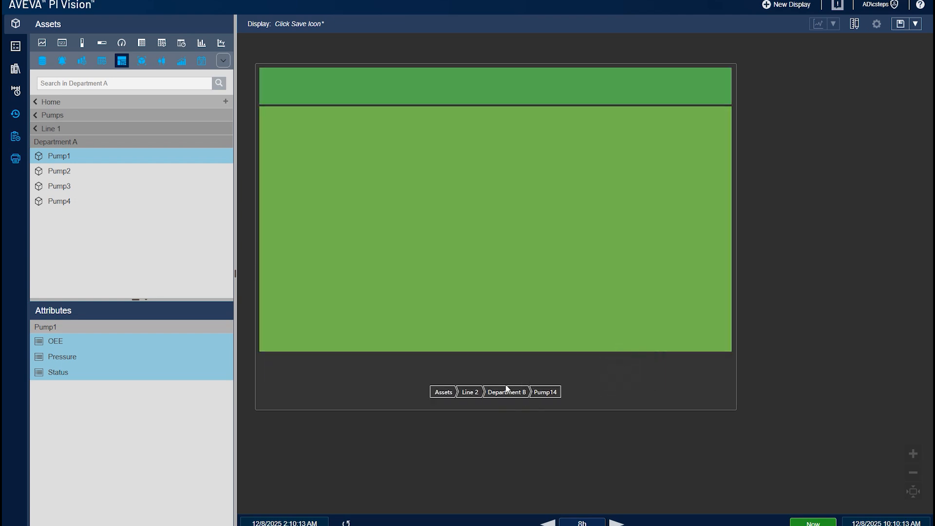
pyautogui.click(449, 397)
# - Reopen the treemap's configuration and group it by attributes, with |Status as the grouping value
pyautogui.rightClick(476, 200)
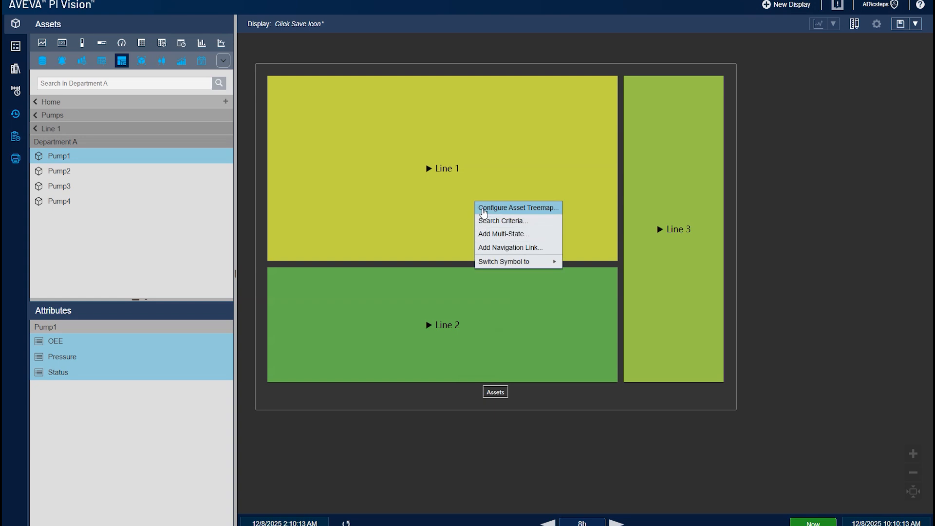
pyautogui.click(483, 208)
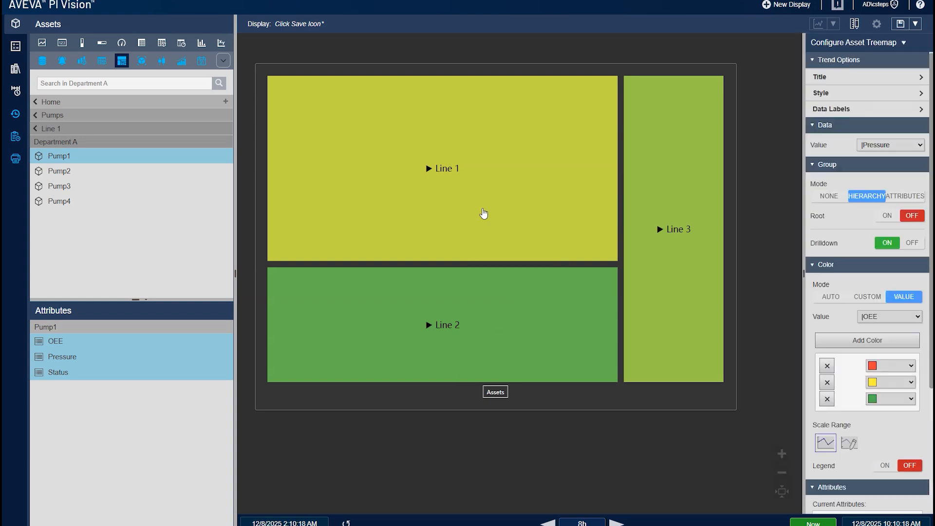
pyautogui.click(918, 198)
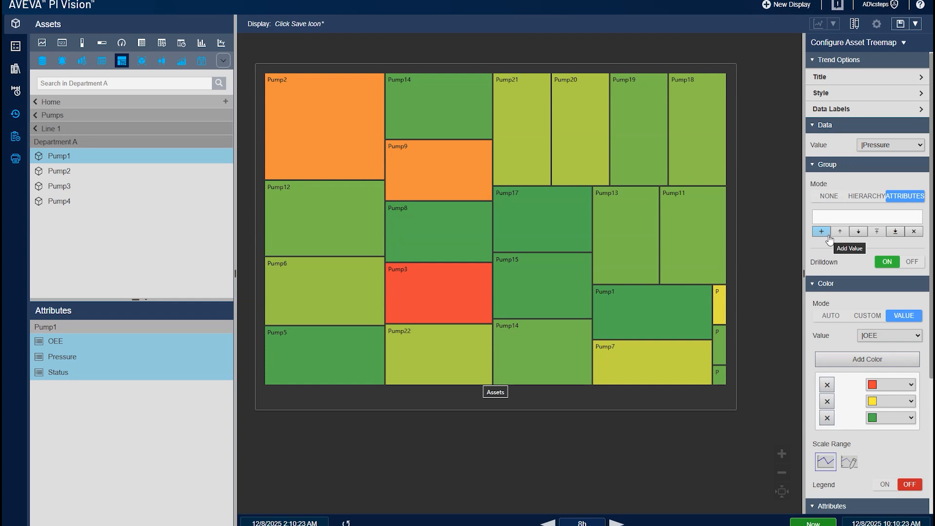
pyautogui.click(829, 238)
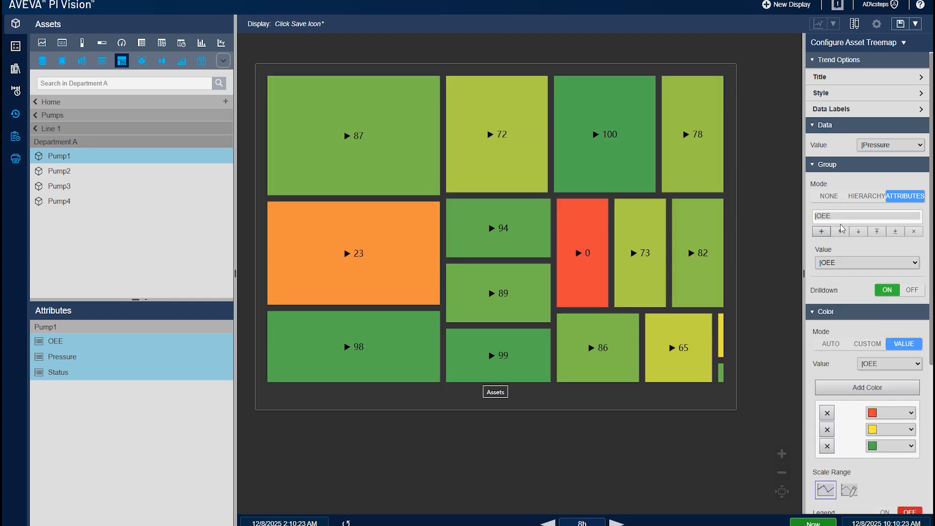
pyautogui.click(852, 262)
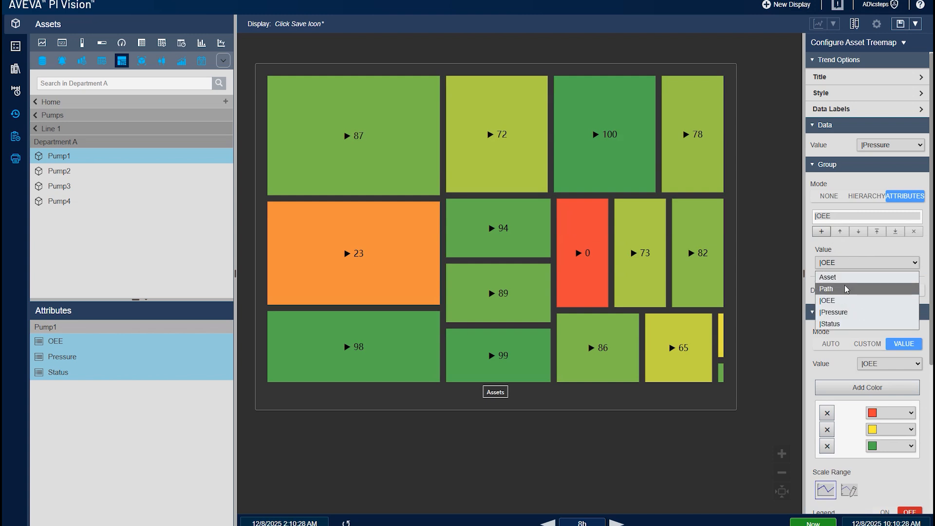
pyautogui.click(842, 277)
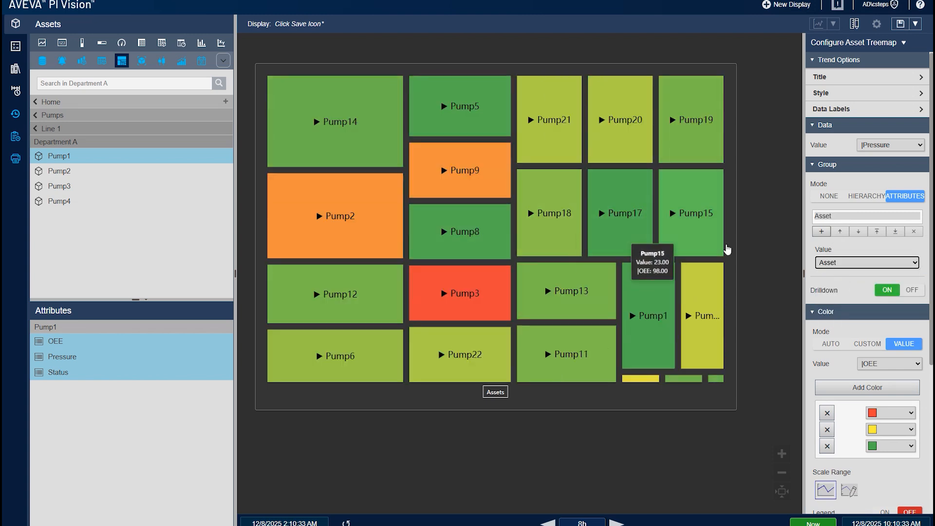
pyautogui.click(870, 261)
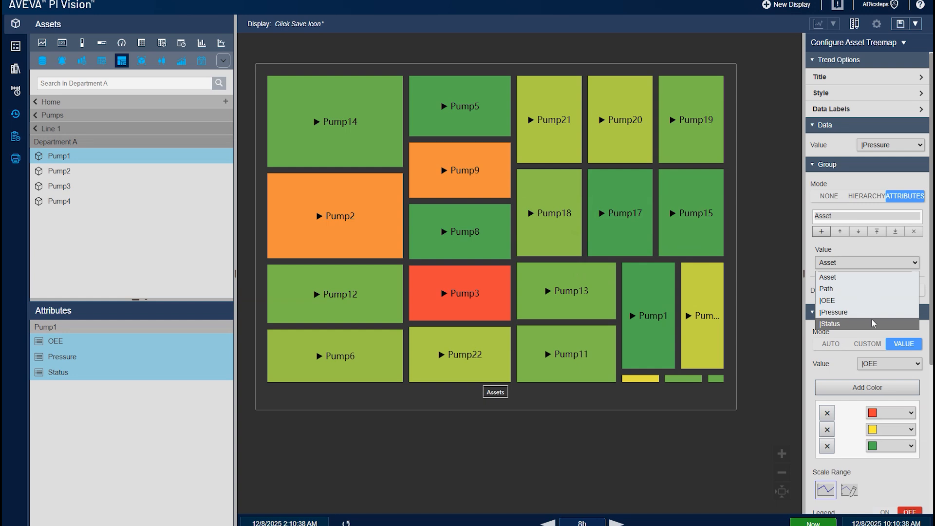
pyautogui.click(862, 323)
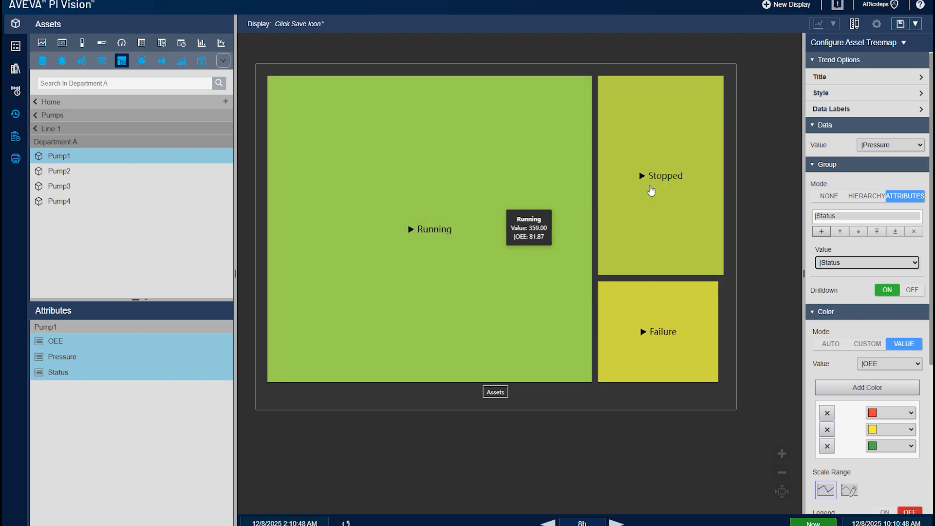
# - Check the drilldown into the Running and Failure groups, return to Assets, and turn drilldown off
pyautogui.click(407, 245)
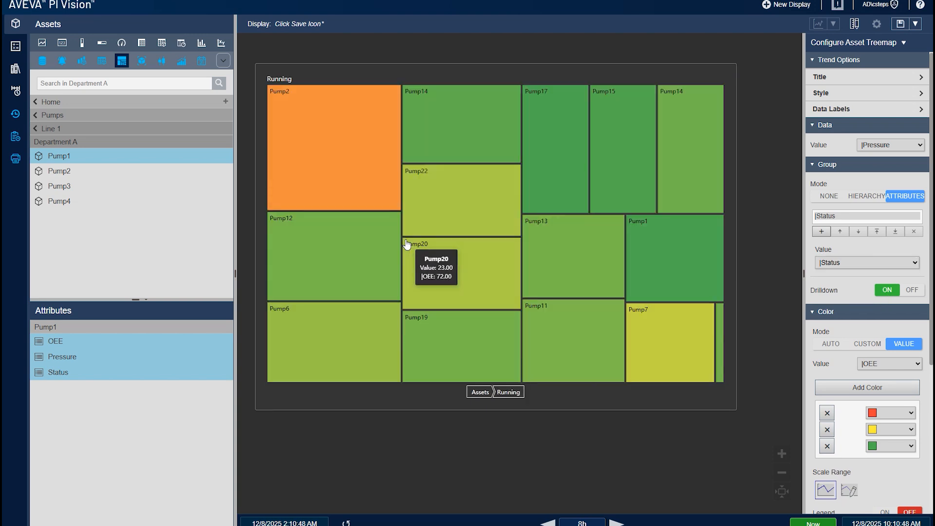
pyautogui.click(481, 392)
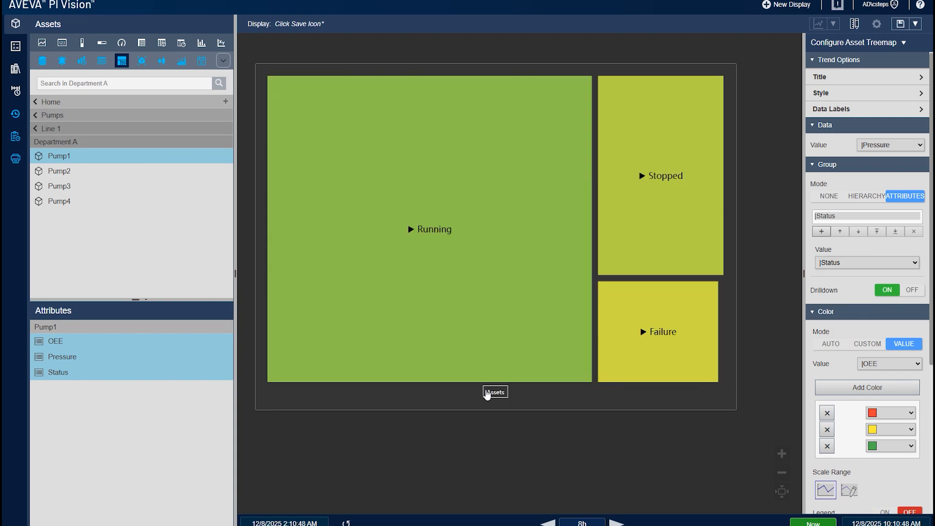
pyautogui.click(671, 320)
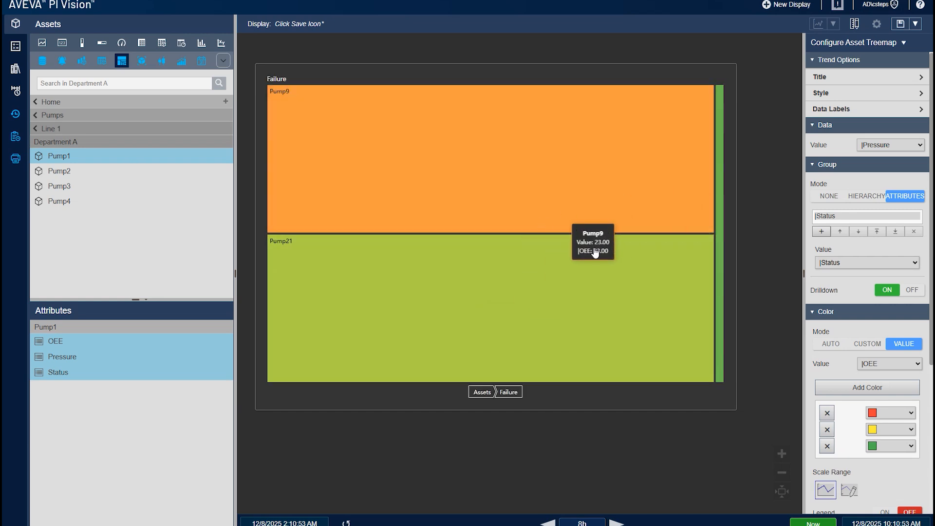
pyautogui.click(481, 392)
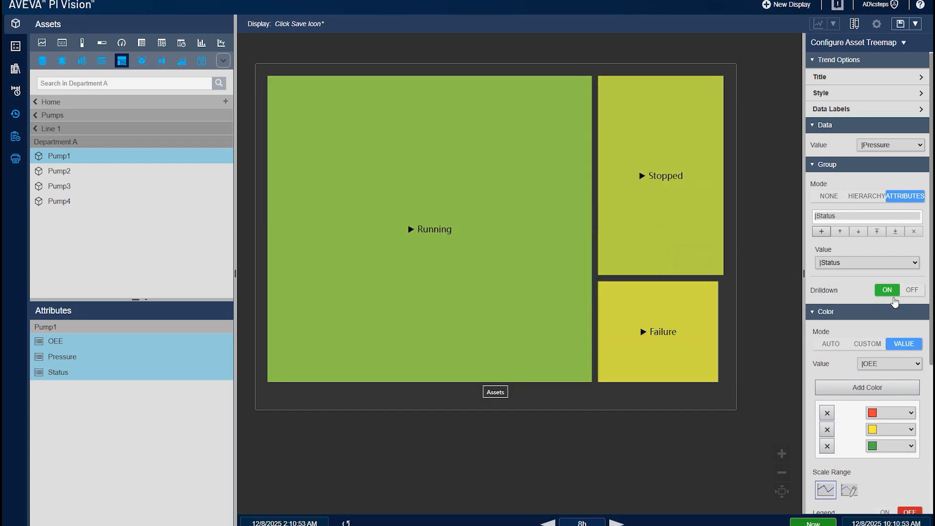
pyautogui.click(910, 290)
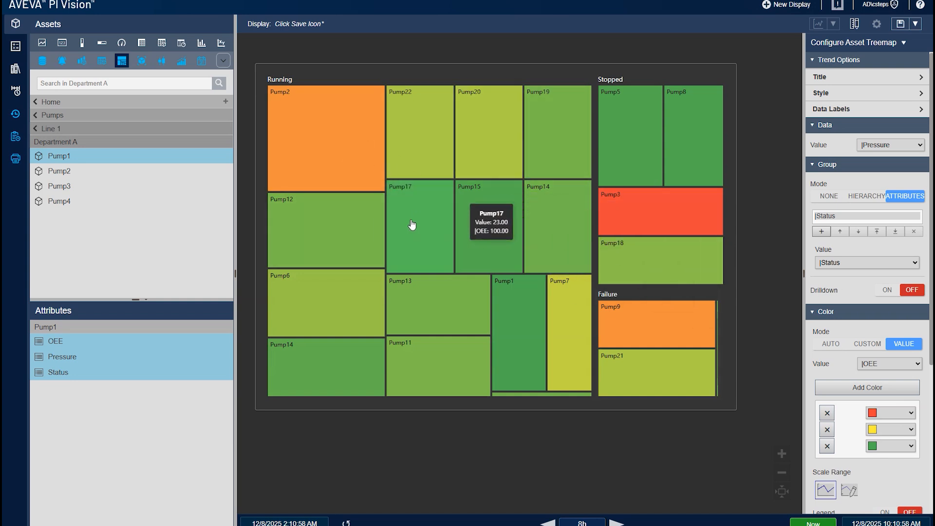
# - Try Asset and |Pressure as a second grouping level below |Status, and remove that second level
pyautogui.click(822, 231)
pyautogui.click(842, 268)
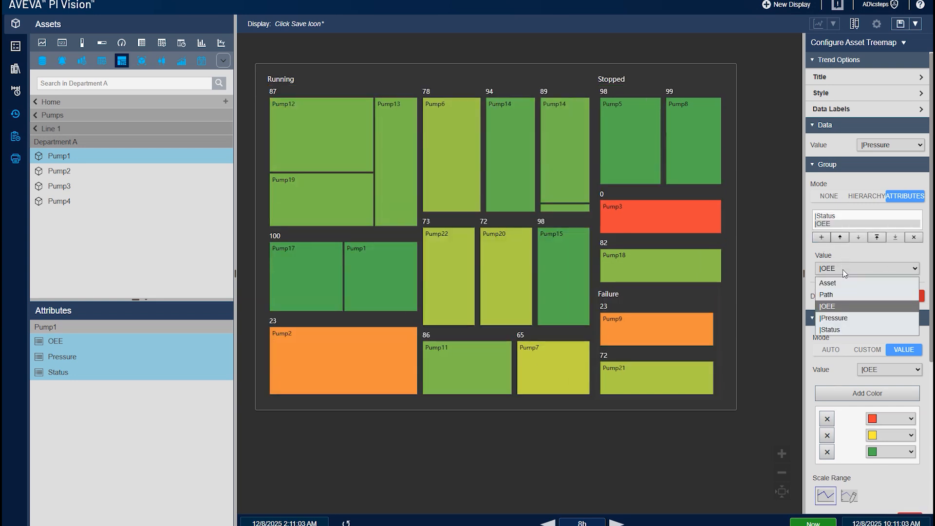
pyautogui.click(853, 280)
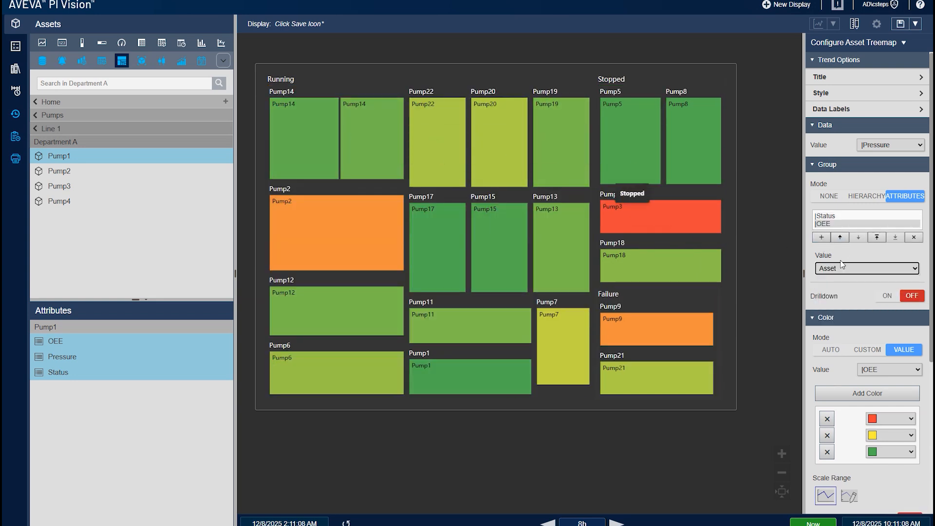
pyautogui.click(850, 268)
pyautogui.click(849, 321)
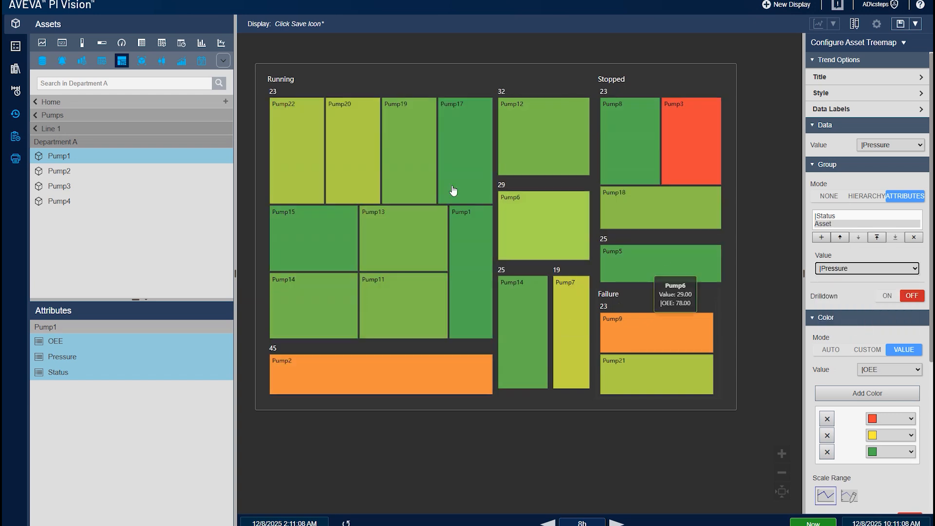
pyautogui.click(850, 268)
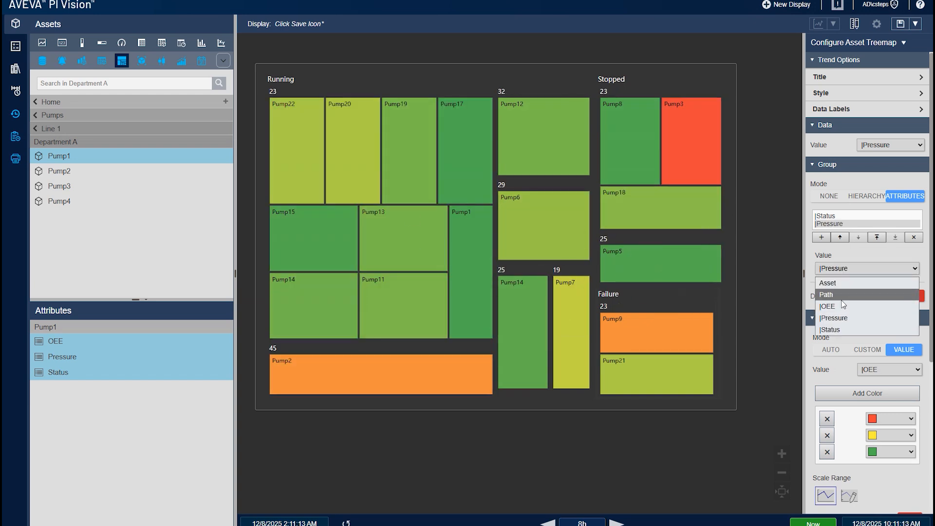
pyautogui.click(847, 318)
pyautogui.click(913, 237)
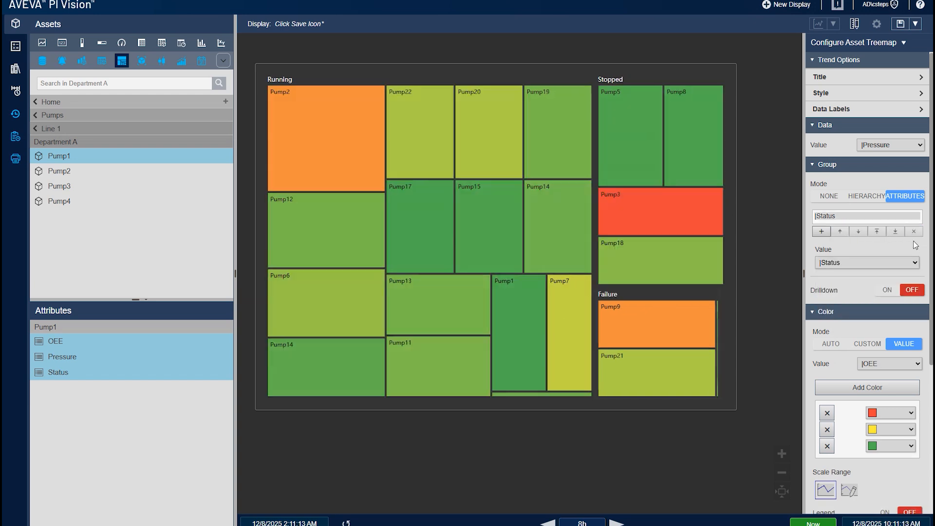
# - Turn drilldown on and back off to compare the two views of the status groups
pyautogui.click(895, 291)
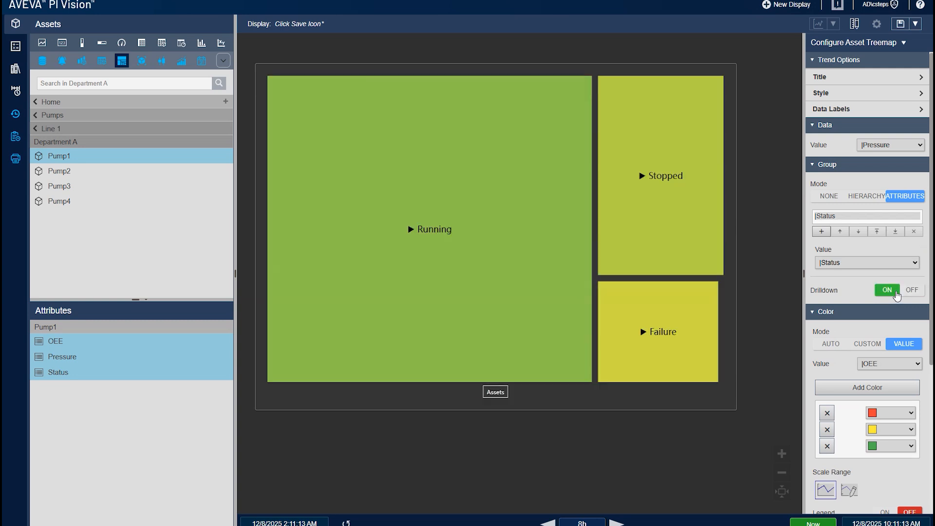
pyautogui.click(896, 292)
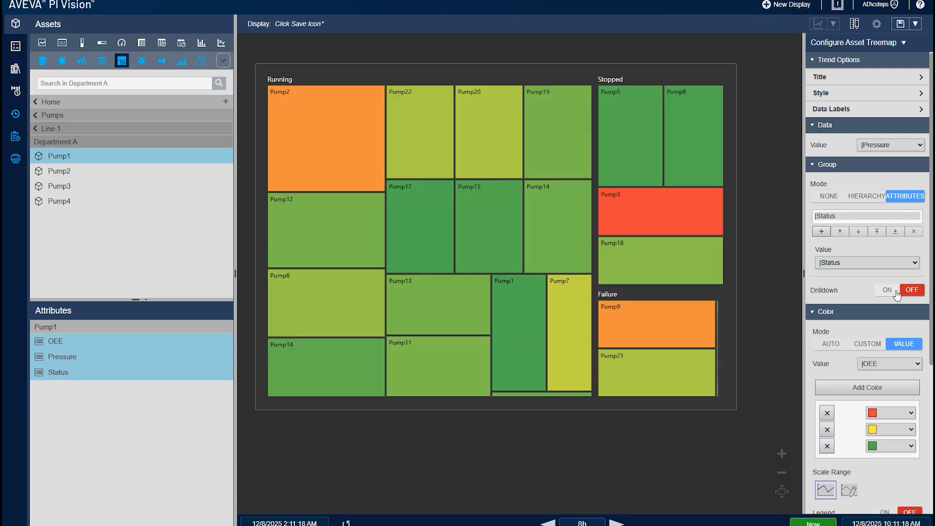
# - Add |OEE as a second data label on the tiles and set its font size to 26
pyautogui.click(846, 110)
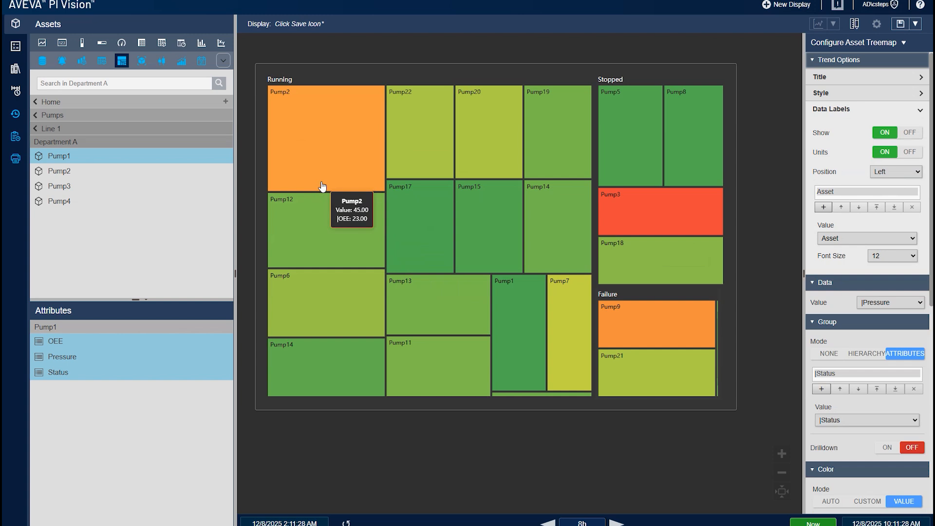
pyautogui.click(823, 206)
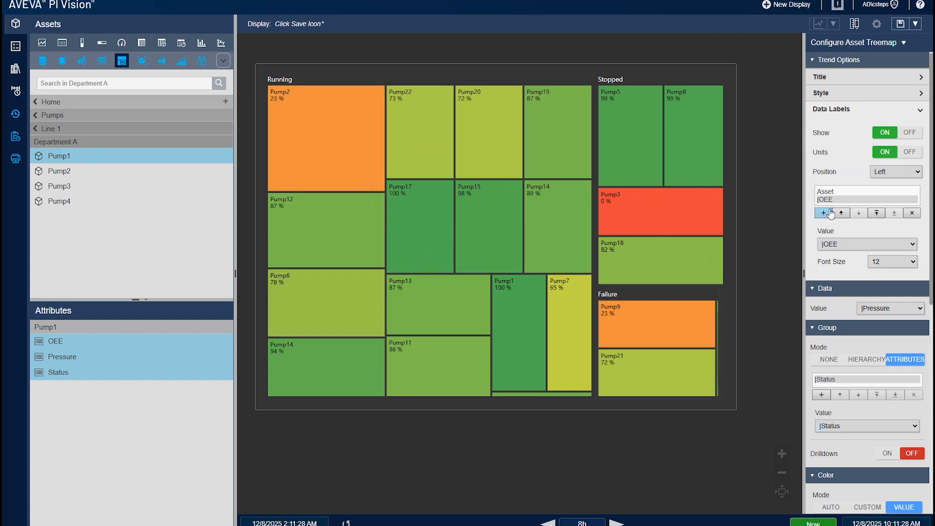
pyautogui.moveTo(274, 120)
pyautogui.click(876, 263)
pyautogui.click(882, 369)
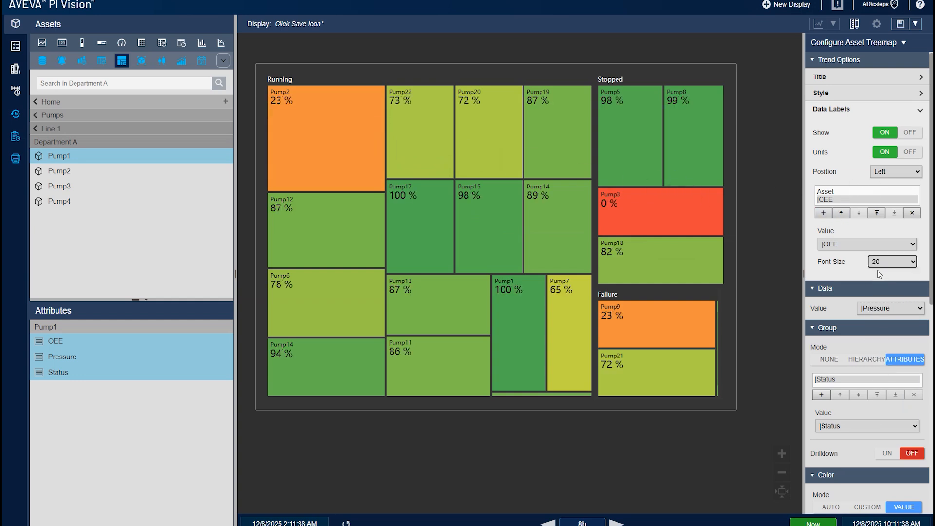
pyautogui.click(879, 268)
pyautogui.click(888, 393)
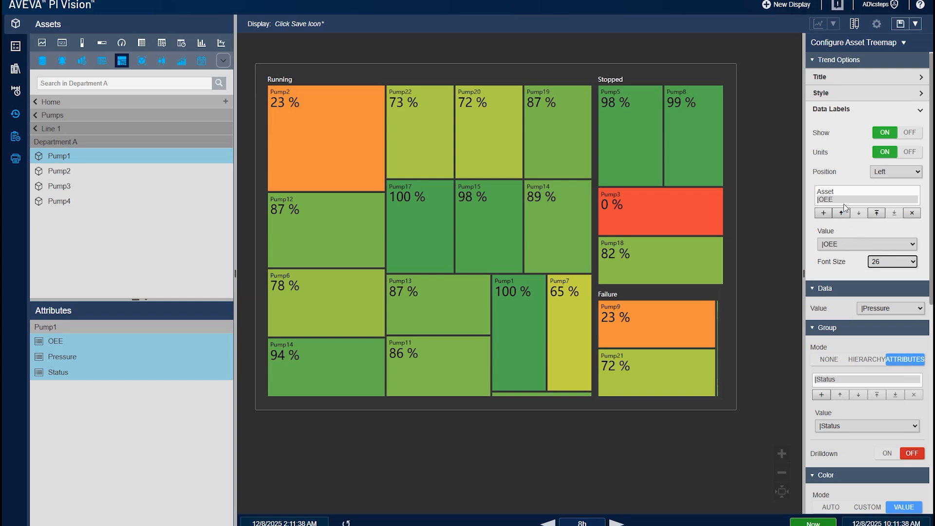
# - Set the font size of the Asset data label to 18
pyautogui.click(833, 193)
pyautogui.click(884, 262)
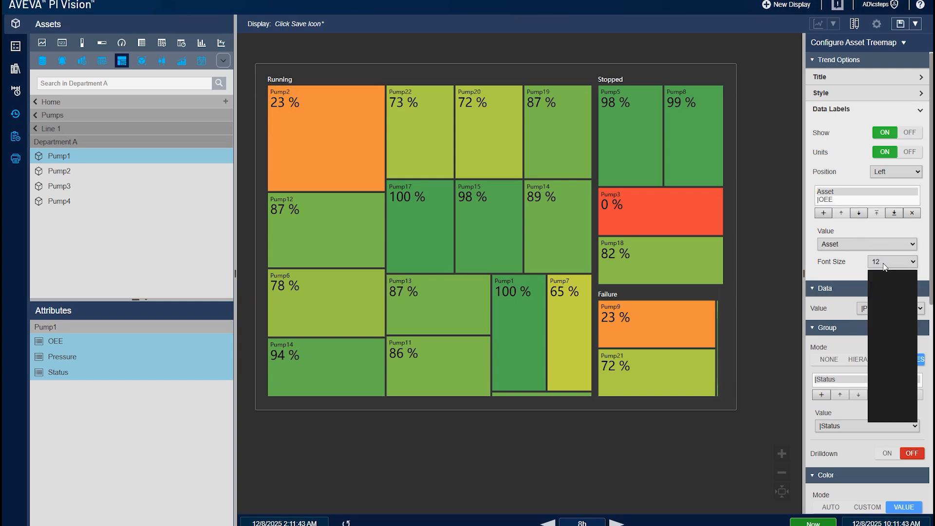
pyautogui.click(883, 369)
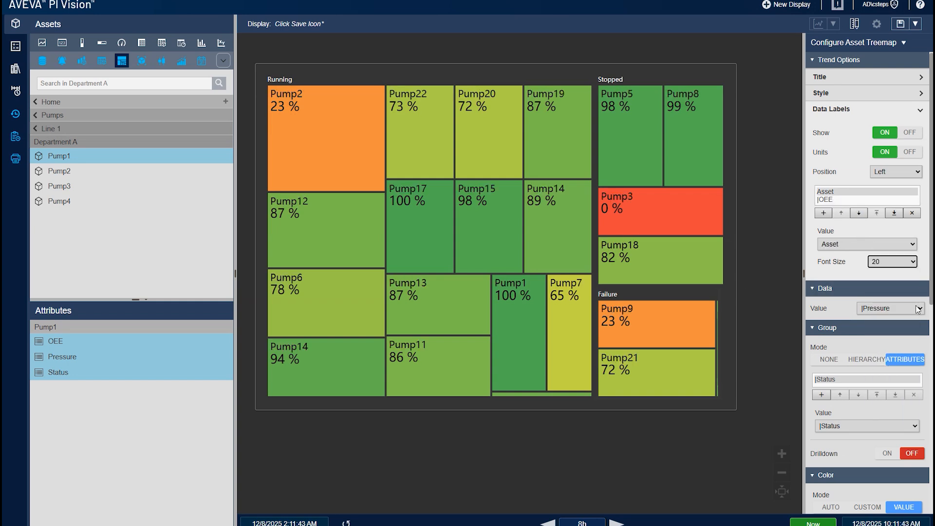
pyautogui.click(890, 262)
pyautogui.click(891, 361)
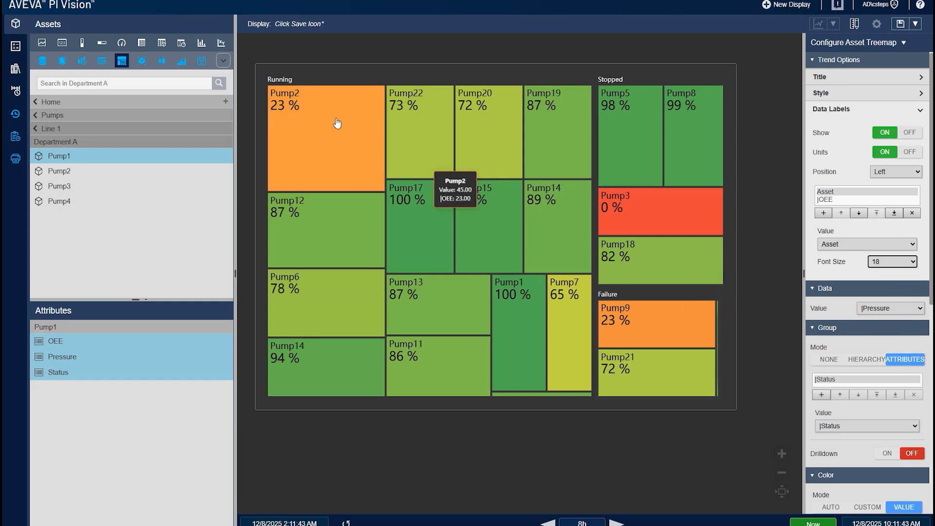
# - Add |Status as a third data label on the tiles and collapse the data label settings
pyautogui.click(823, 212)
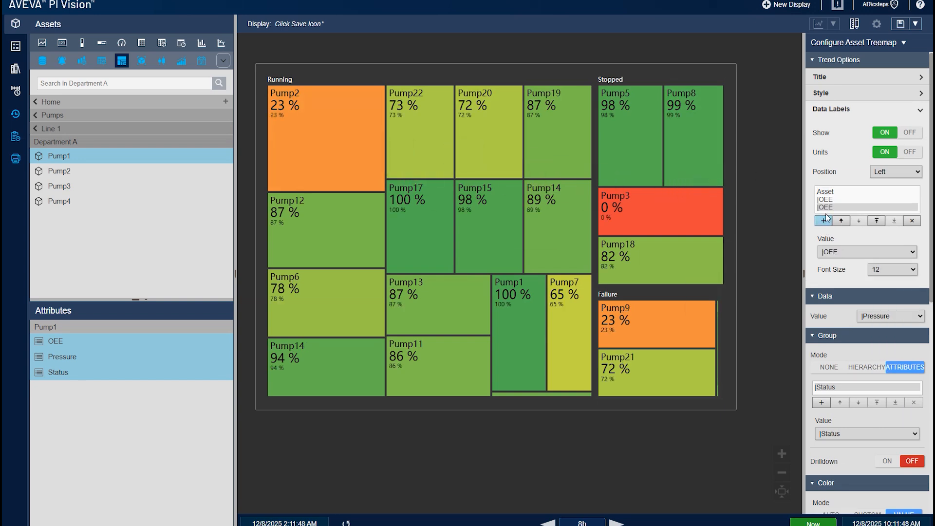
pyautogui.click(841, 253)
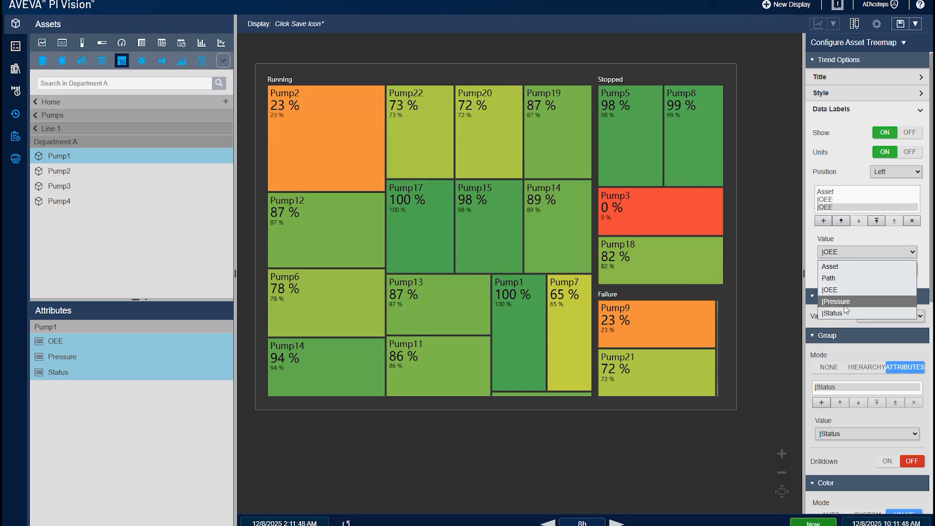
pyautogui.click(833, 313)
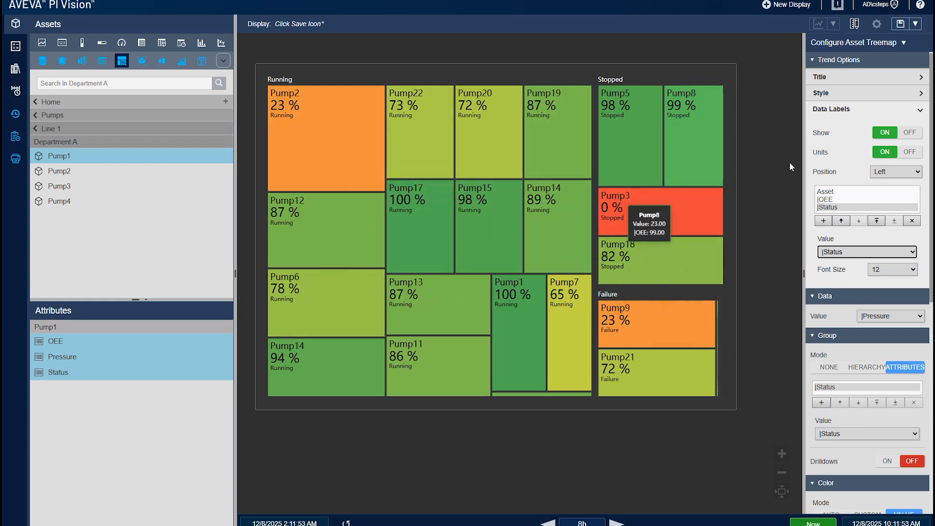
pyautogui.click(849, 113)
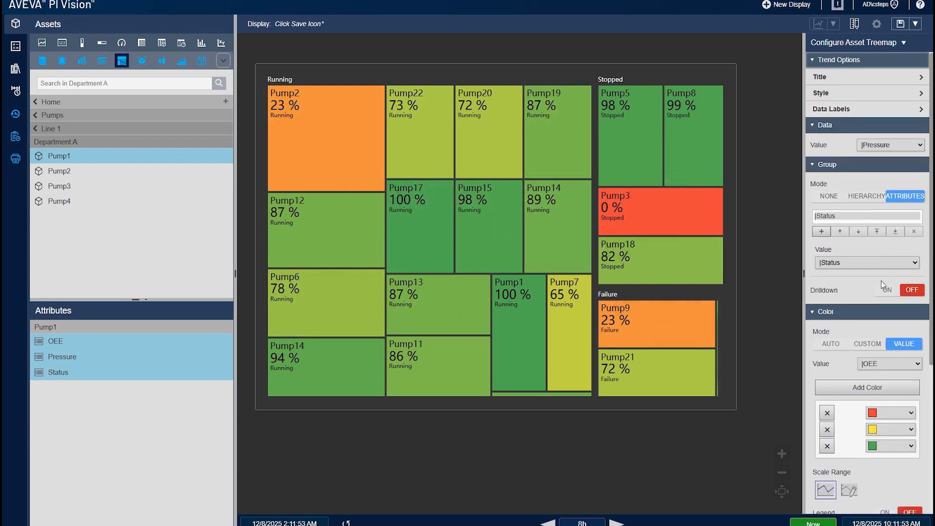
# - Try the automatic color mode on the treemap, and set the color mode to Custom
pyautogui.scroll(-3, 862, 285)
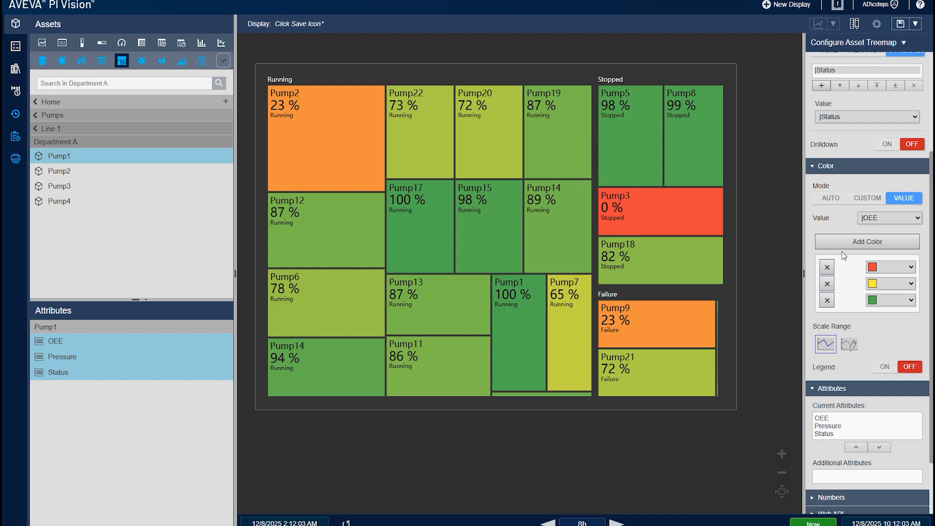
pyautogui.click(829, 200)
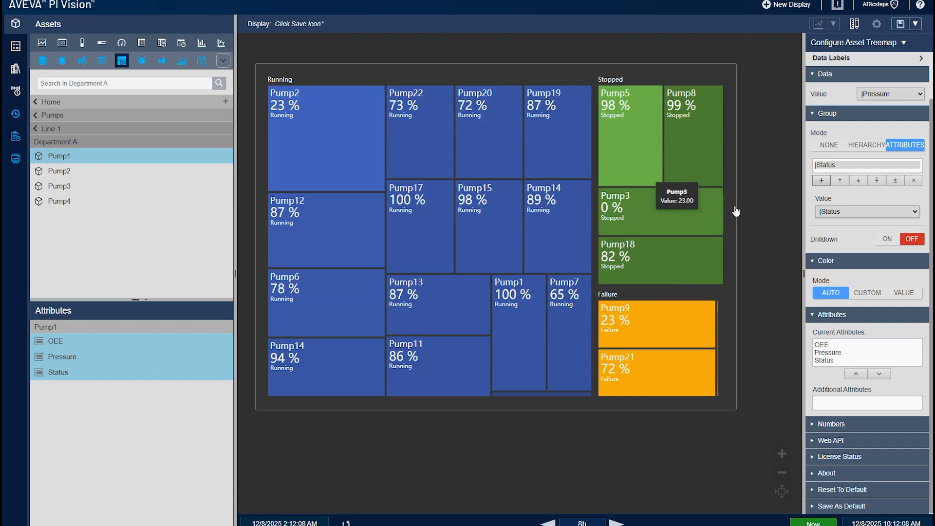
pyautogui.click(868, 292)
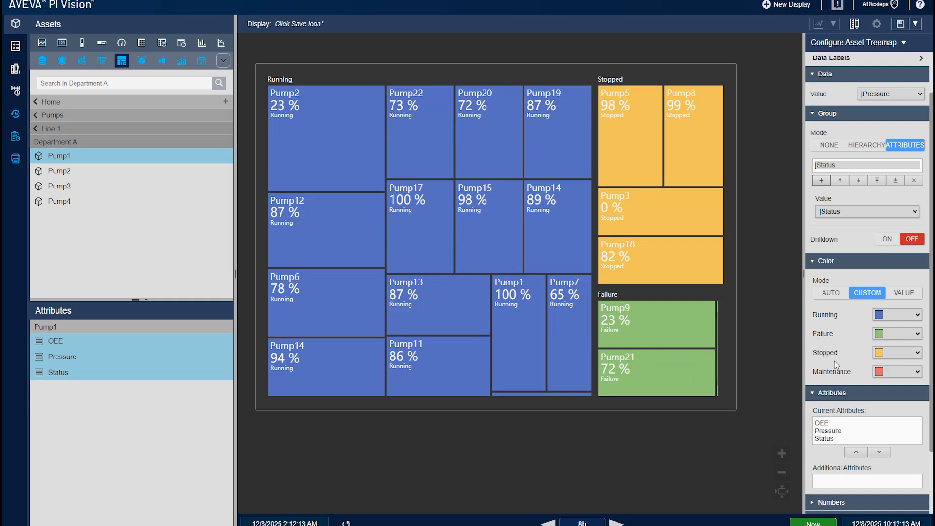
# - Set the custom colors of the Stopped and Failure statuses to red
pyautogui.click(904, 351)
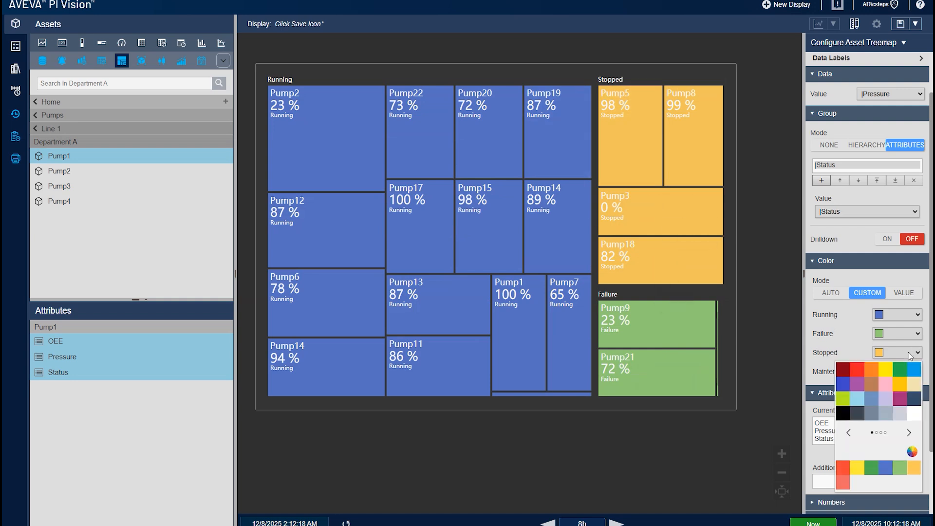
pyautogui.click(898, 370)
pyautogui.click(898, 358)
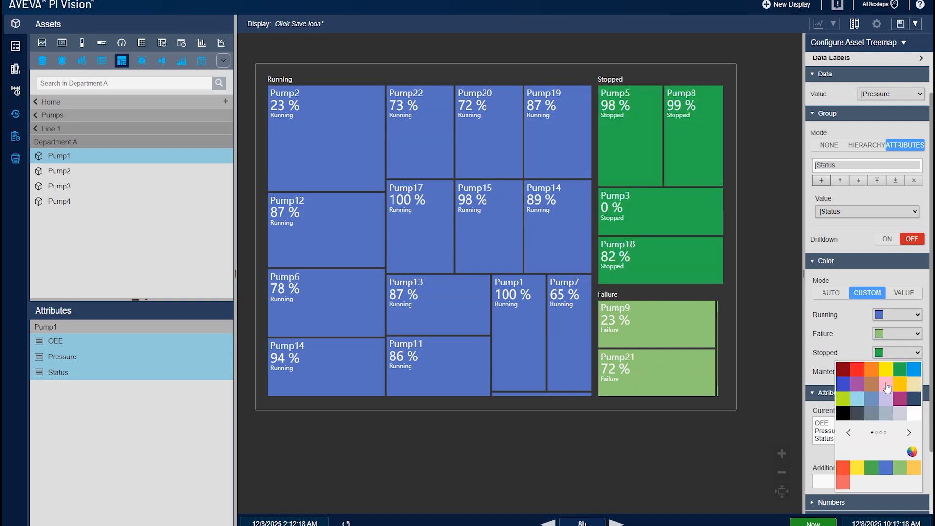
pyautogui.click(887, 387)
pyautogui.click(897, 333)
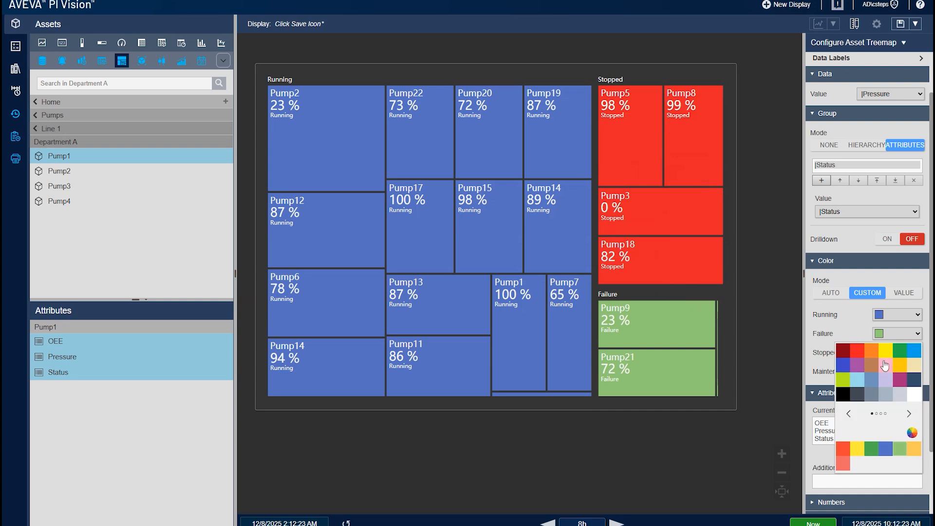
pyautogui.click(857, 351)
# - Set the custom color of the Running status to green and of the Maintenance status to orange
pyautogui.click(886, 315)
pyautogui.click(899, 331)
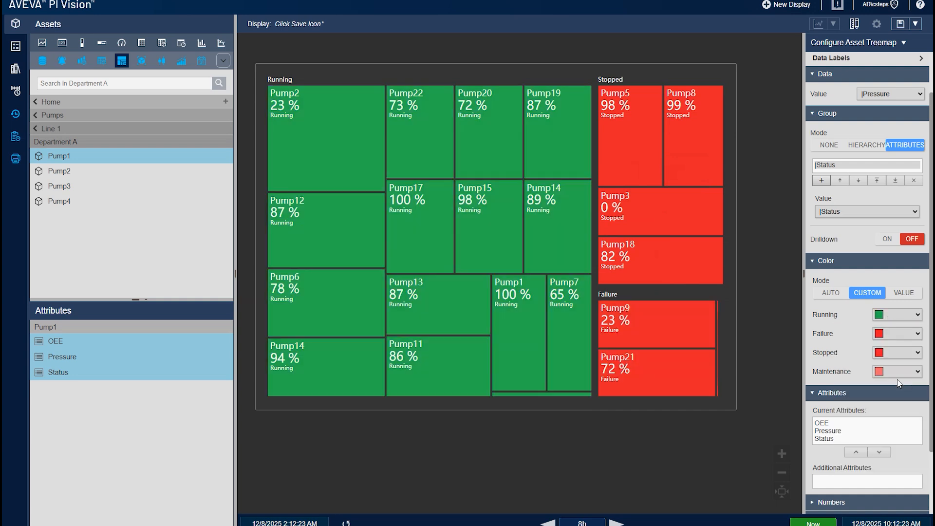
pyautogui.click(897, 371)
pyautogui.click(871, 387)
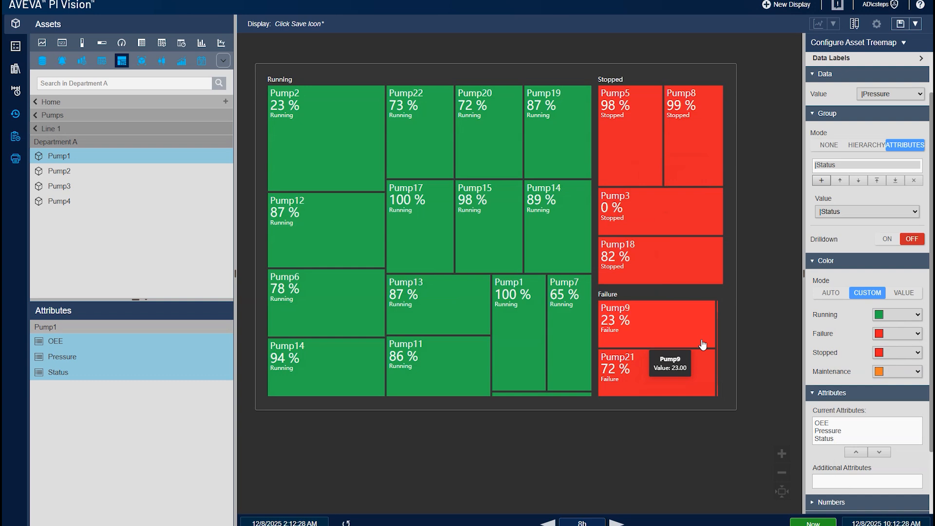
# - Switch the treemap's color mode to Value
pyautogui.click(914, 294)
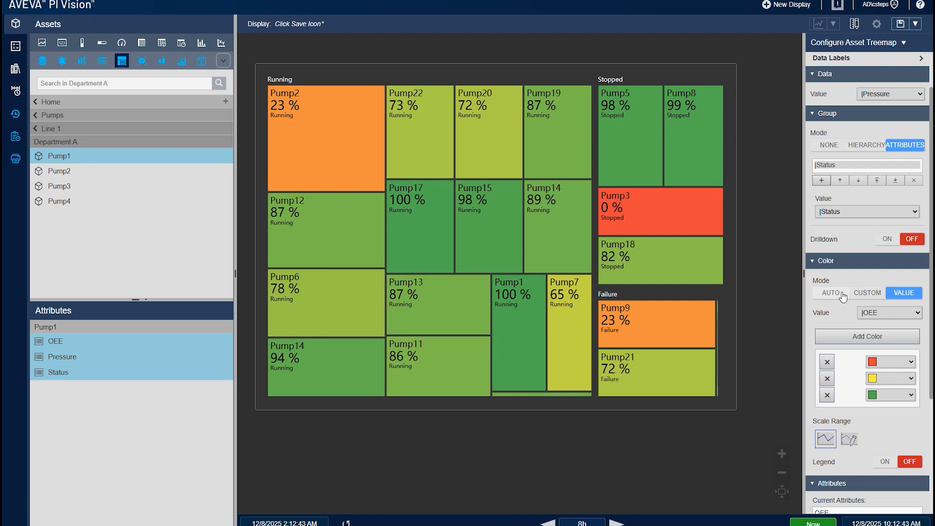
pyautogui.moveTo(606, 214)
pyautogui.click(886, 364)
pyautogui.click(886, 363)
# - Try coloring the tiles by |Pressure and by |Status, and return the color value to |OEE
pyautogui.click(877, 314)
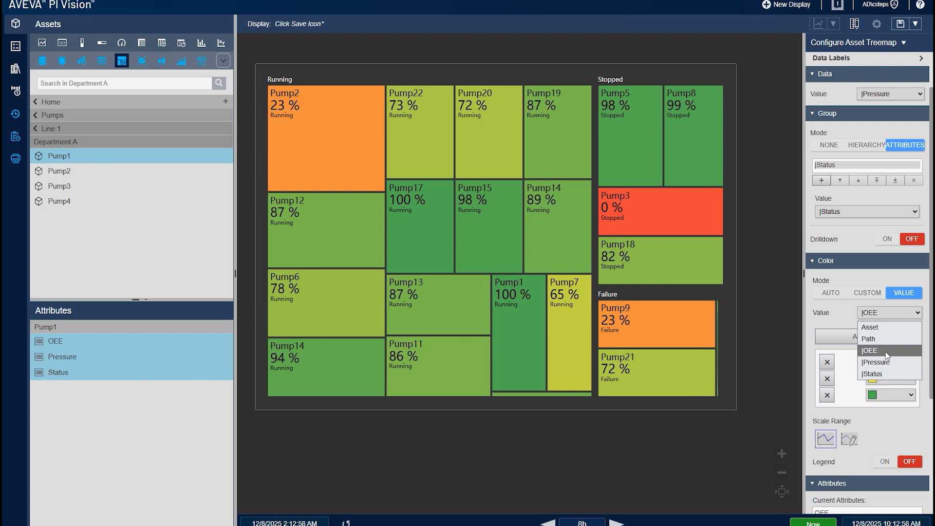
pyautogui.click(889, 362)
pyautogui.click(899, 314)
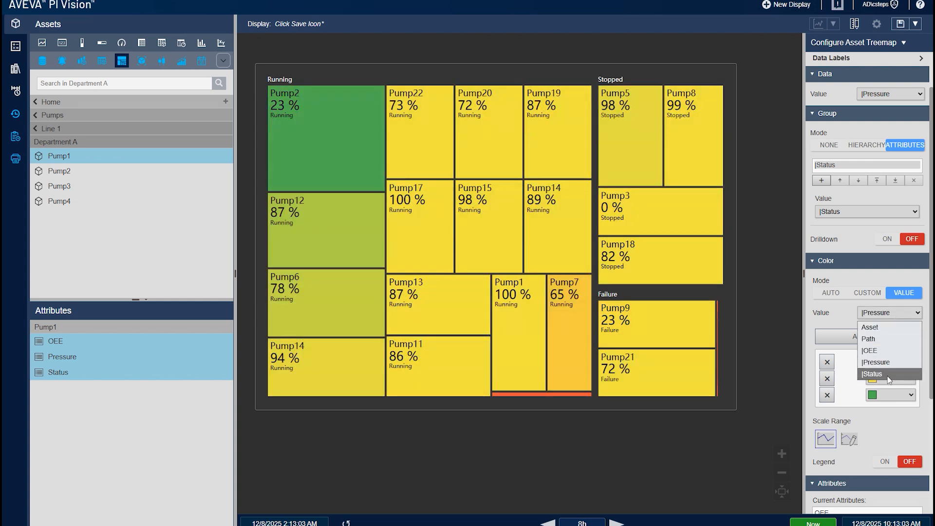
pyautogui.click(889, 374)
pyautogui.click(895, 315)
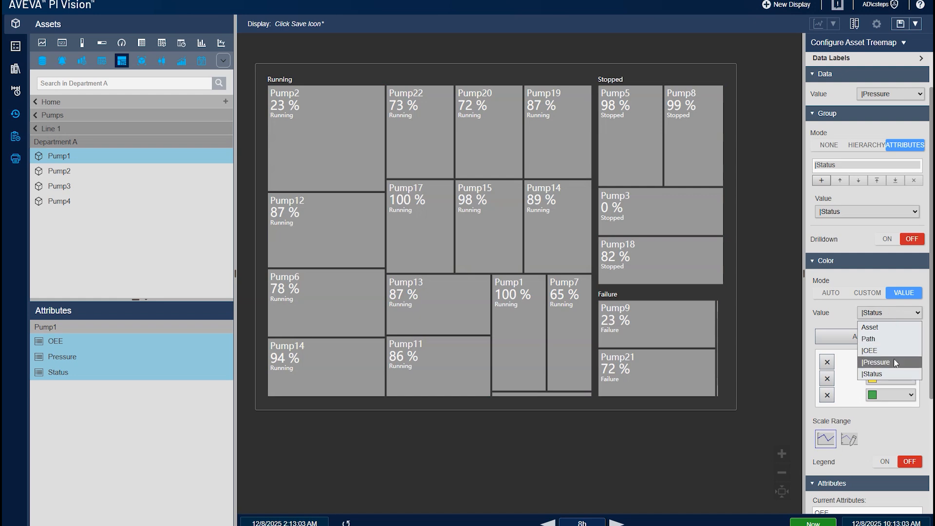
pyautogui.click(872, 339)
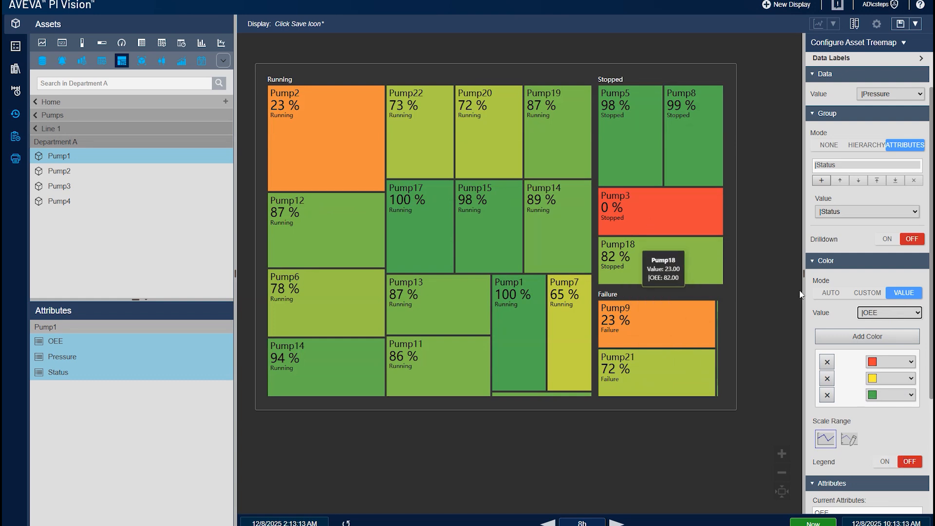
# - Remove the yellow middle color from the OEE color scale
pyautogui.click(833, 379)
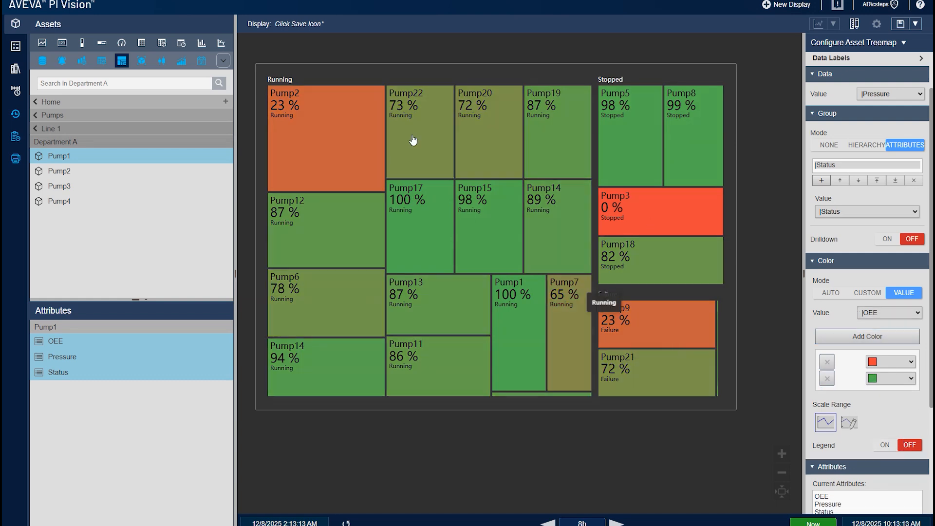
# - Enable multi-state behavior on the treemap for the OEE attribute
pyautogui.rightClick(539, 303)
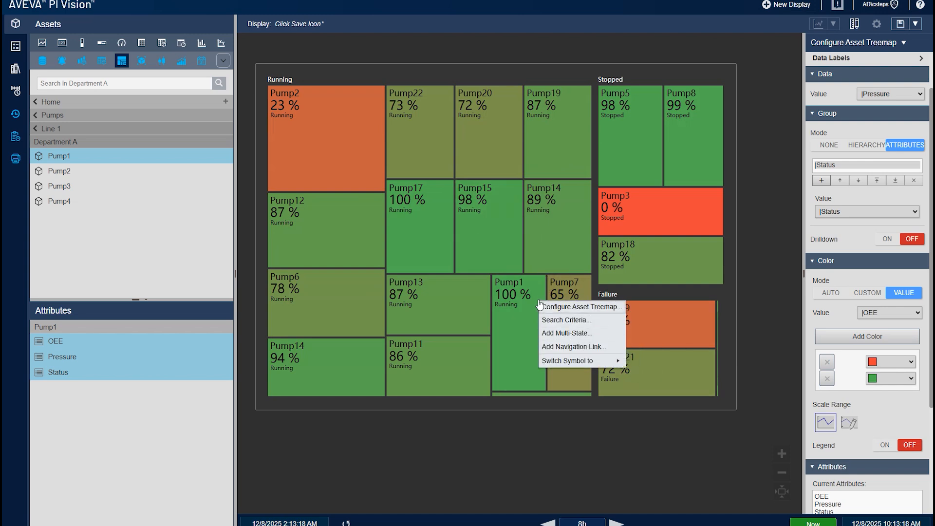
pyautogui.click(576, 334)
pyautogui.click(846, 94)
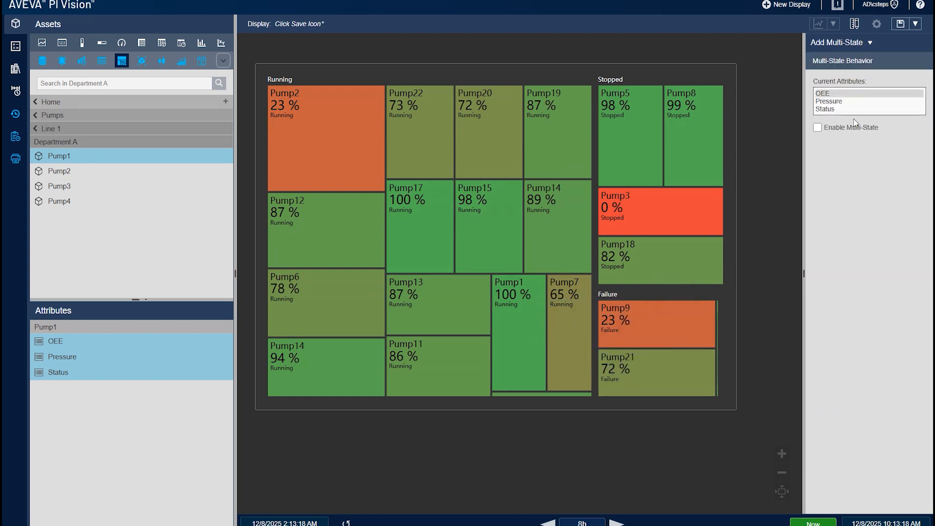
pyautogui.click(857, 127)
# - Color the OEE states red for up to 100, orange for up to 80, blue for up to 40 and cyan for up to 20
pyautogui.click(822, 255)
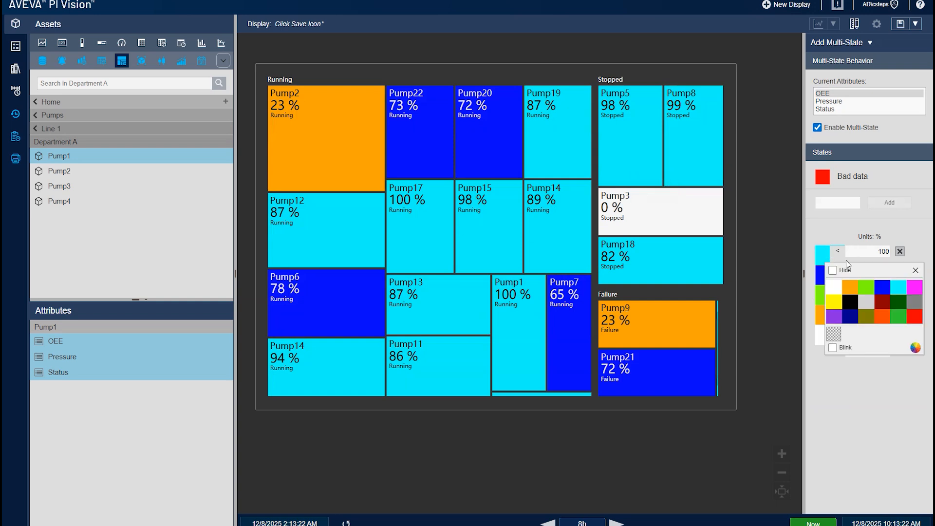
pyautogui.click(827, 283)
pyautogui.click(826, 282)
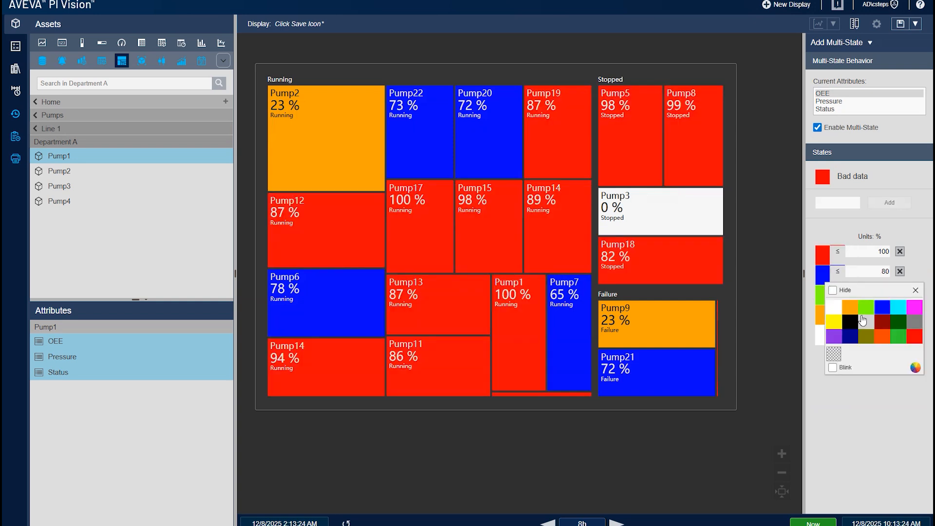
pyautogui.click(853, 314)
pyautogui.click(823, 298)
pyautogui.click(823, 319)
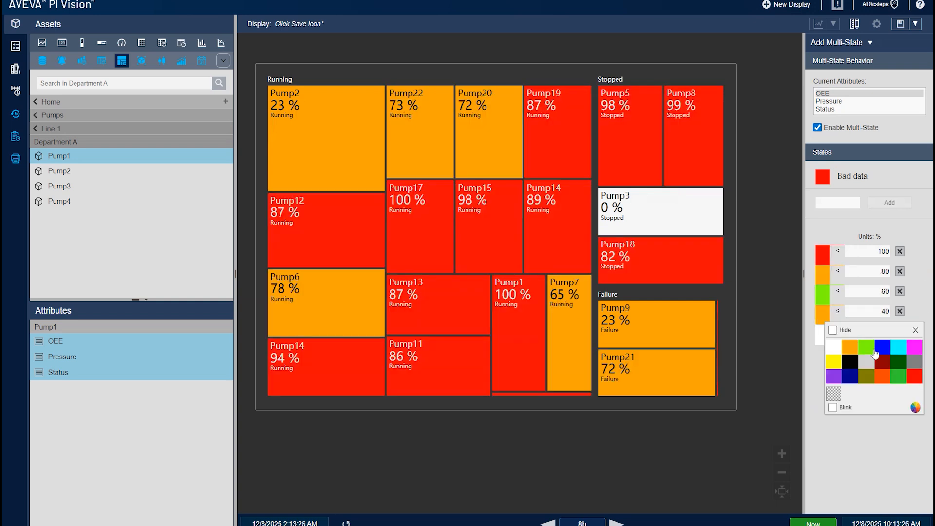
pyautogui.click(879, 352)
pyautogui.click(828, 343)
pyautogui.click(895, 373)
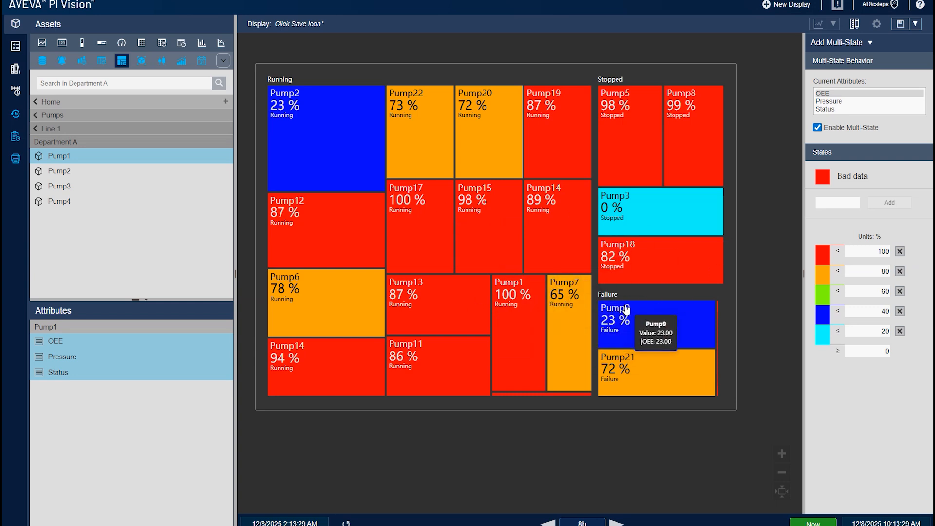
# - Disable multi-state for OEE and reopen the asset treemap configuration
pyautogui.click(830, 127)
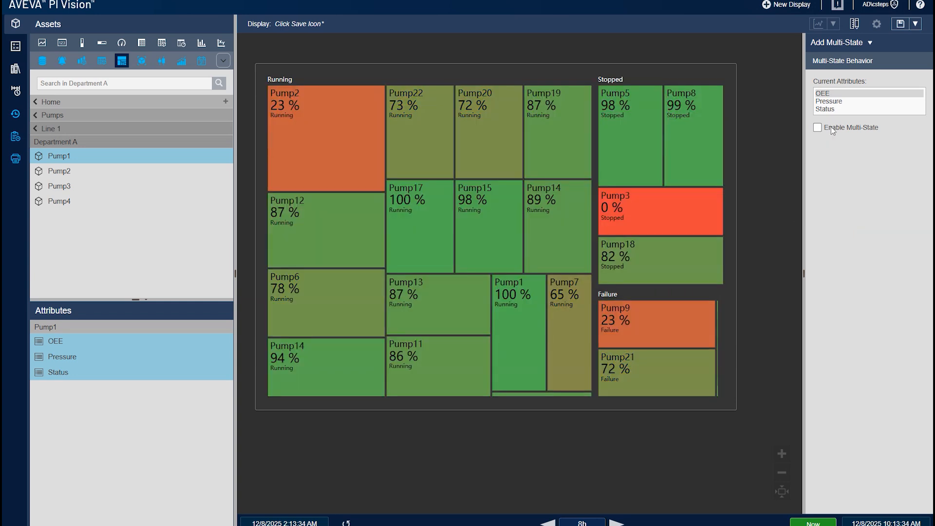
pyautogui.rightClick(539, 250)
pyautogui.click(560, 255)
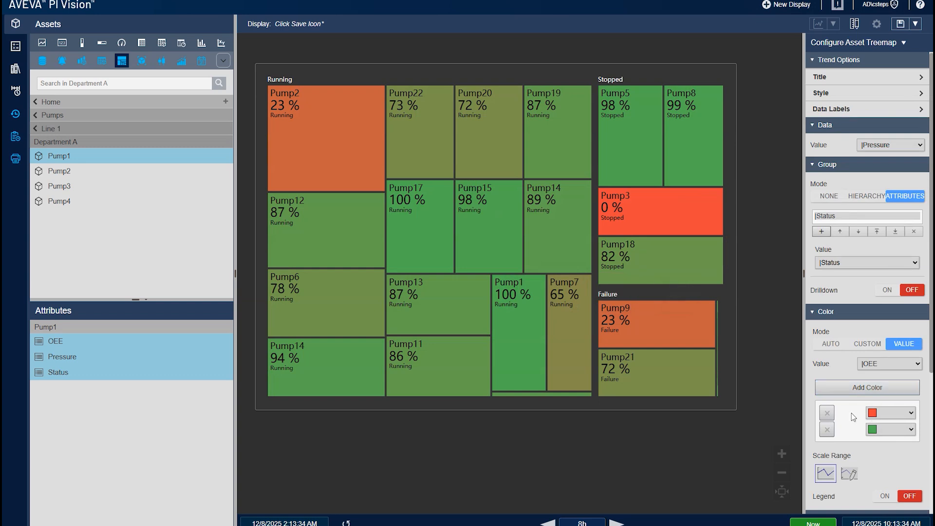
# - Add yellow to the OEE color scale and remove green, keeping the order red to yellow
pyautogui.click(866, 387)
pyautogui.click(879, 446)
pyautogui.click(855, 464)
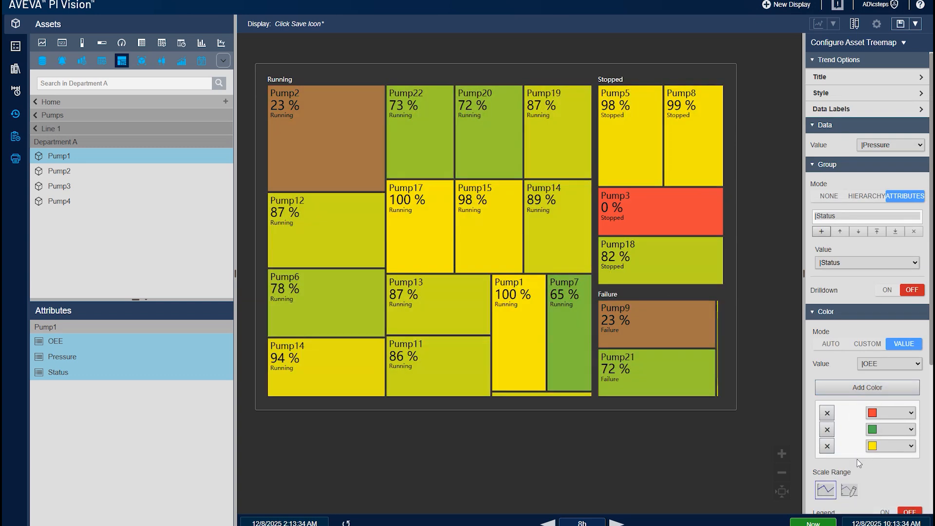
pyautogui.click(827, 429)
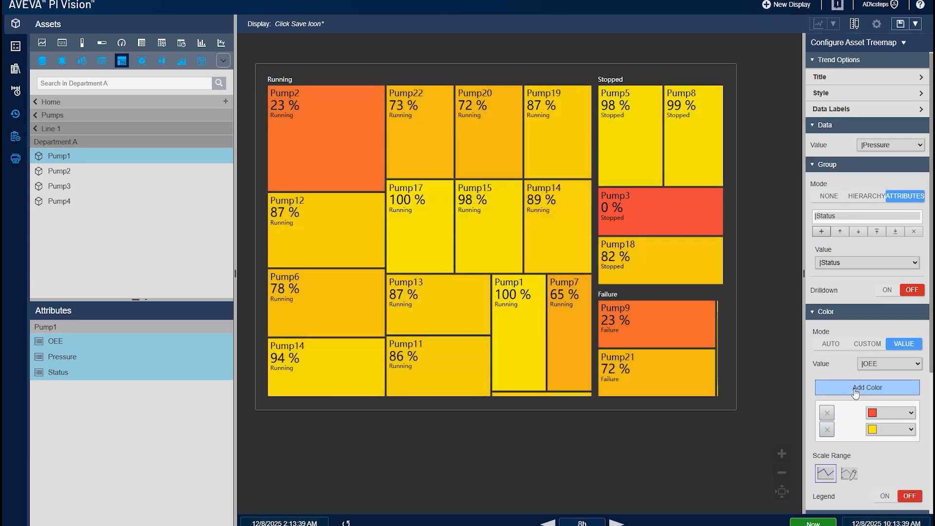
# - Add a third color to the OEE color scale and set it to a medium green
pyautogui.click(866, 387)
pyautogui.click(891, 446)
pyautogui.click(865, 464)
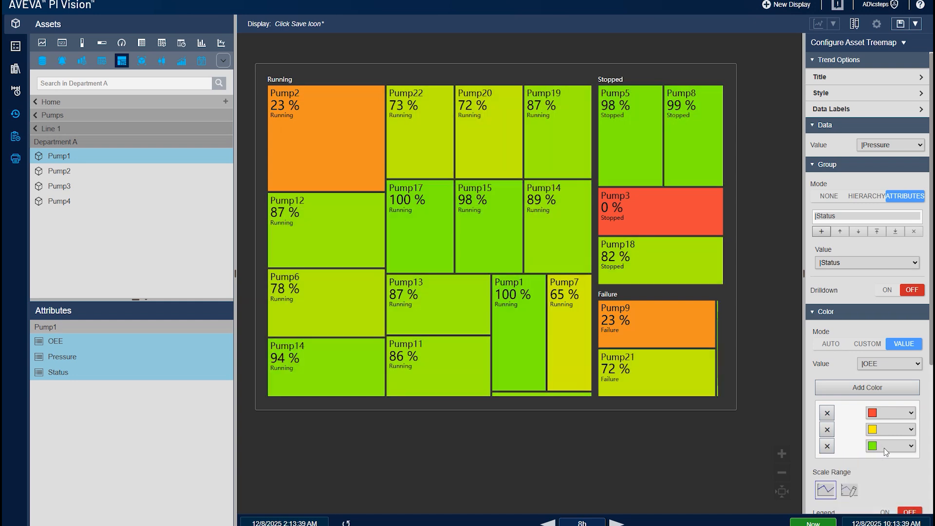
pyautogui.click(884, 446)
pyautogui.click(870, 473)
# - Try the custom scale range for the color values and return to the automatic range
pyautogui.scroll(-2, 864, 462)
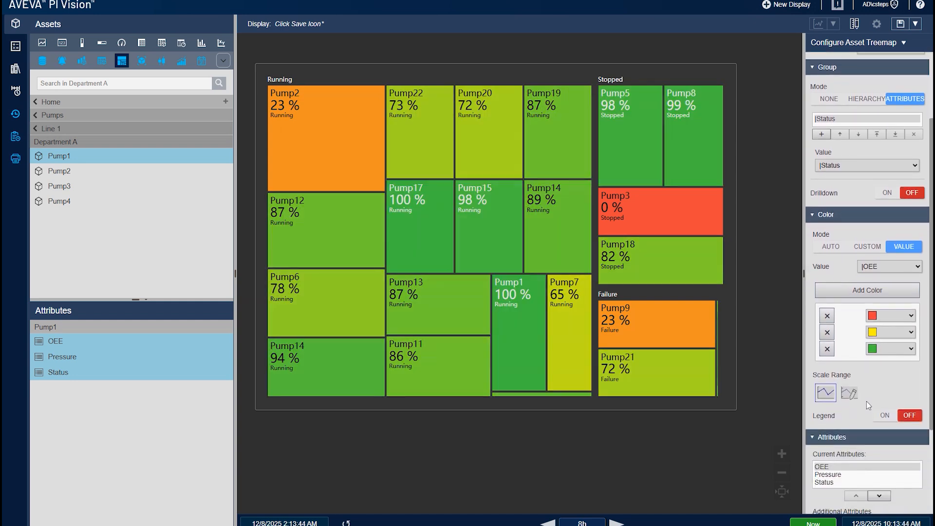
pyautogui.click(850, 393)
pyautogui.click(827, 395)
pyautogui.click(842, 392)
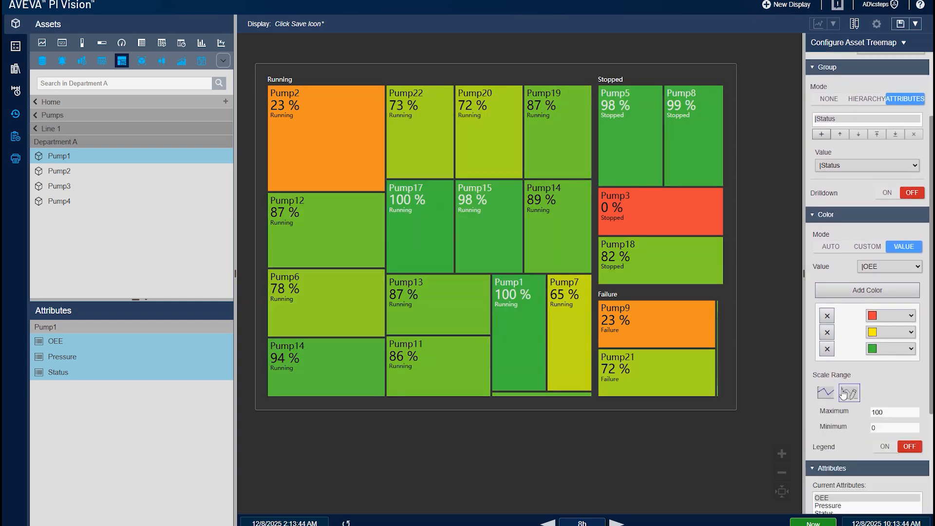
pyautogui.click(826, 393)
# - Turn on the color legend and expand the number format settings
pyautogui.scroll(-1, 869, 389)
pyautogui.click(884, 366)
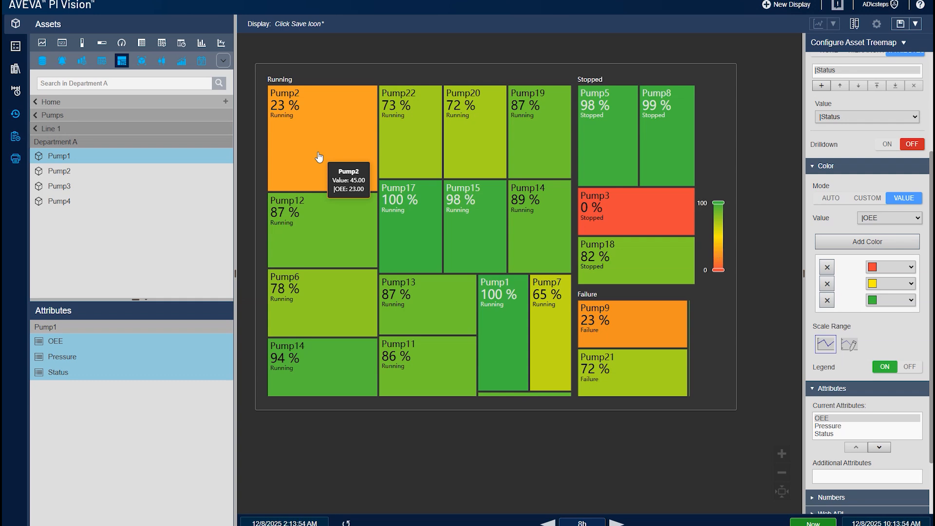
pyautogui.scroll(-2, 877, 385)
pyautogui.scroll(3, 891, 341)
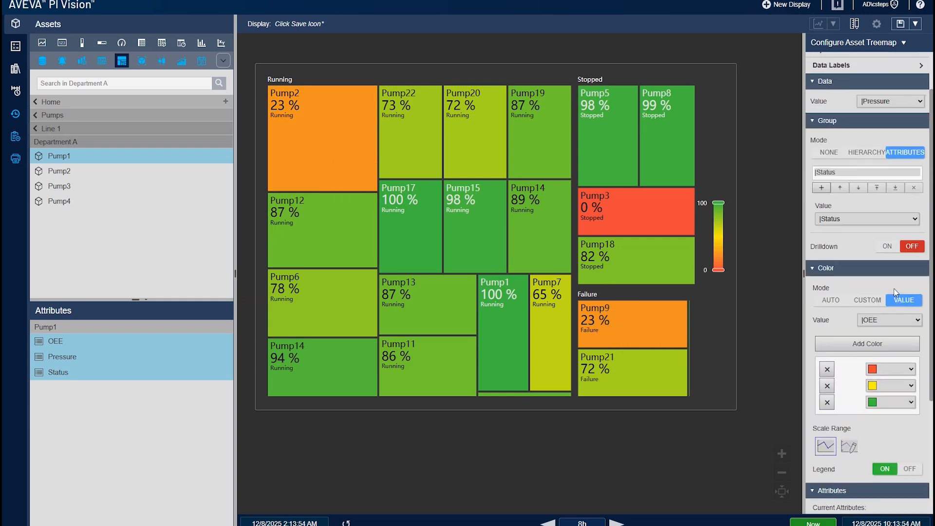
pyautogui.scroll(-3, 899, 291)
pyautogui.click(873, 424)
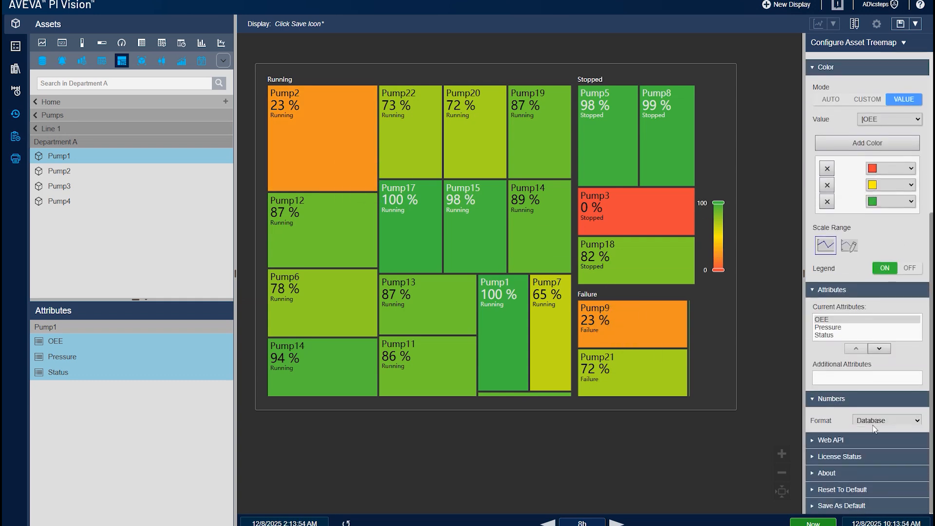
pyautogui.scroll(6, 857, 404)
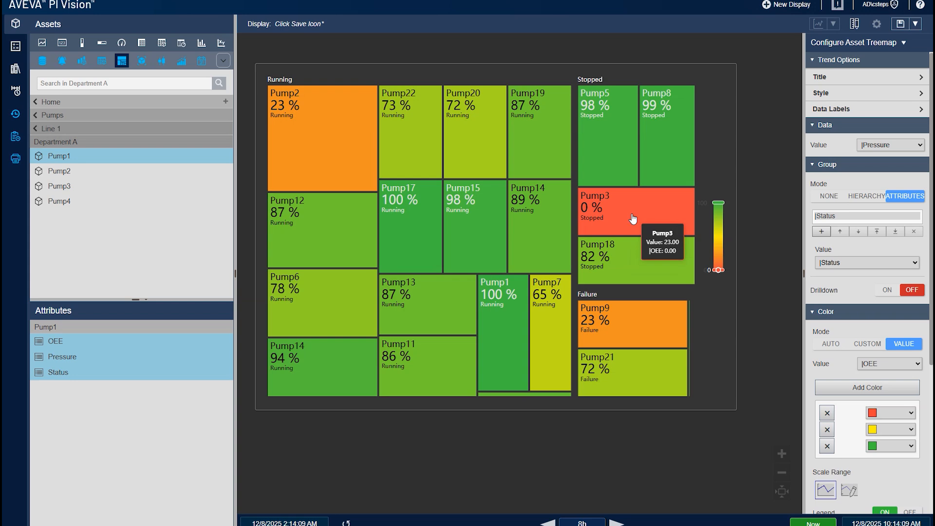
# - Add a navigation link from the treemap to the Line-Template display, with start and end time and asset context switched off
pyautogui.rightClick(646, 205)
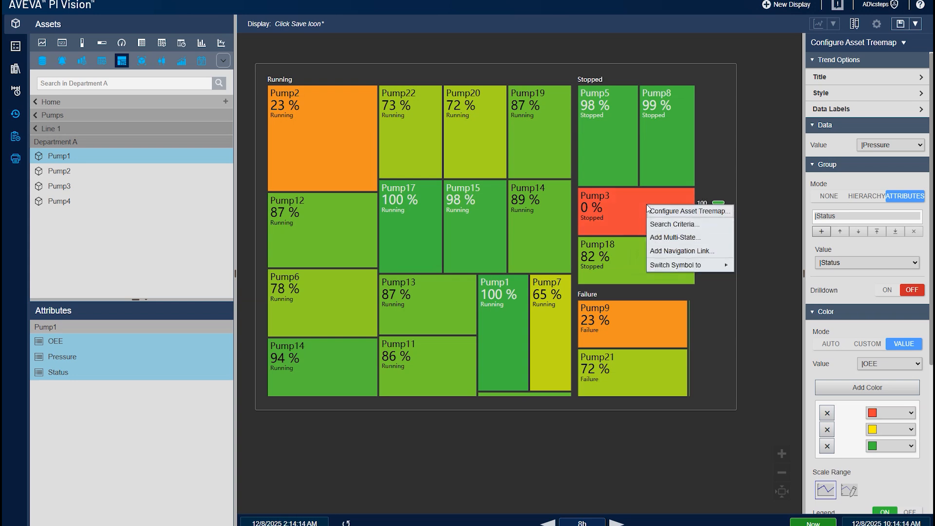
pyautogui.click(690, 255)
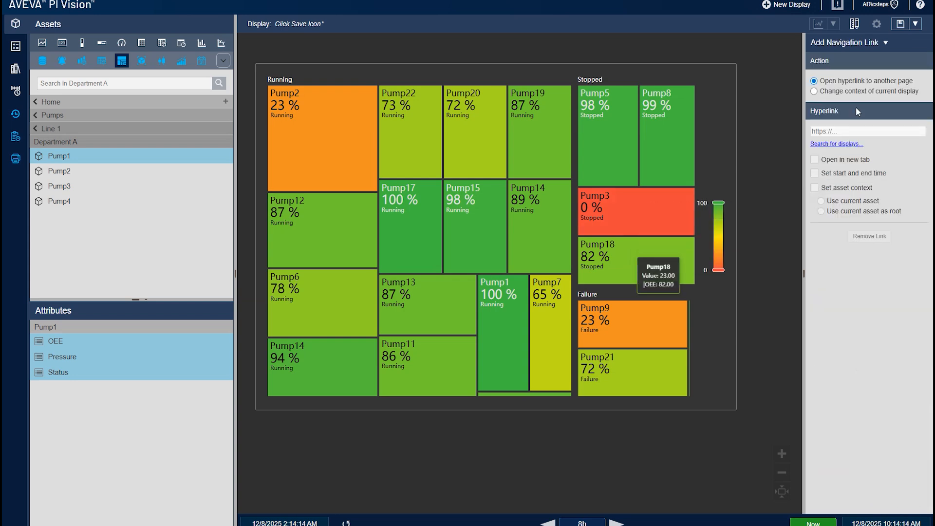
pyautogui.click(846, 153)
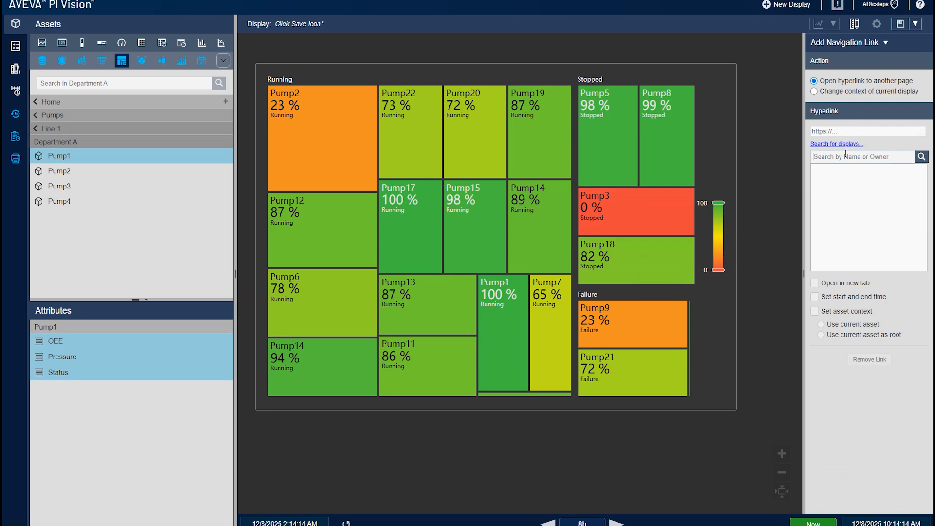
pyautogui.write('template')
pyautogui.doubleClick(845, 154)
pyautogui.write('Line')
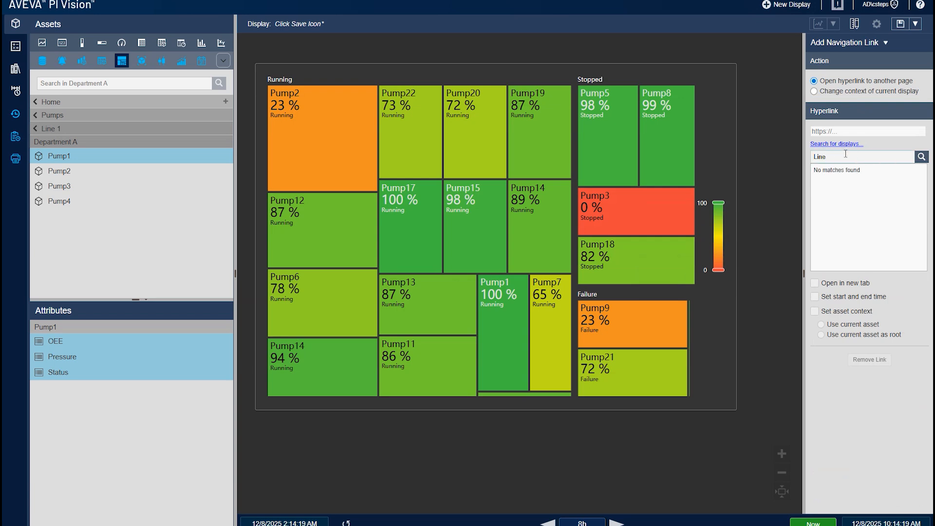
pyautogui.write(' template')
pyautogui.click(849, 168)
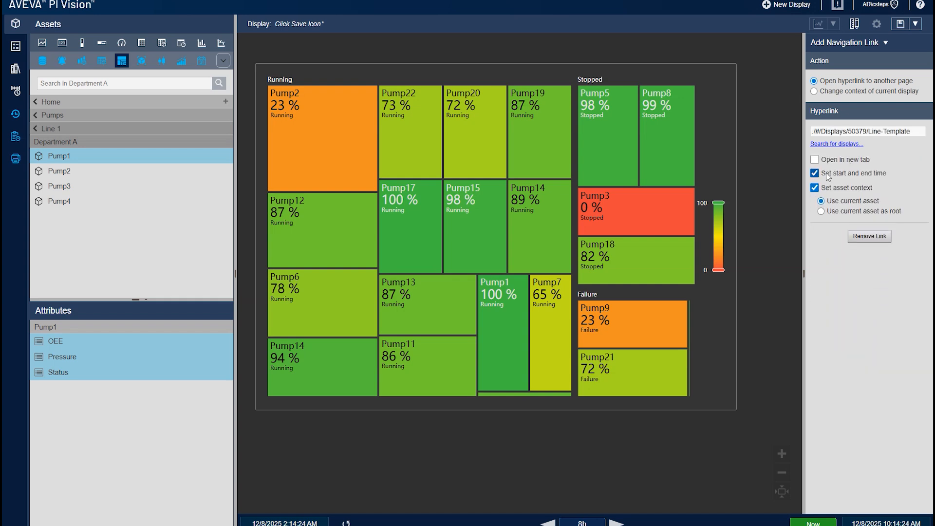
pyautogui.click(831, 191)
# - Open the Save As dialog for the display and cancel it
pyautogui.click(900, 23)
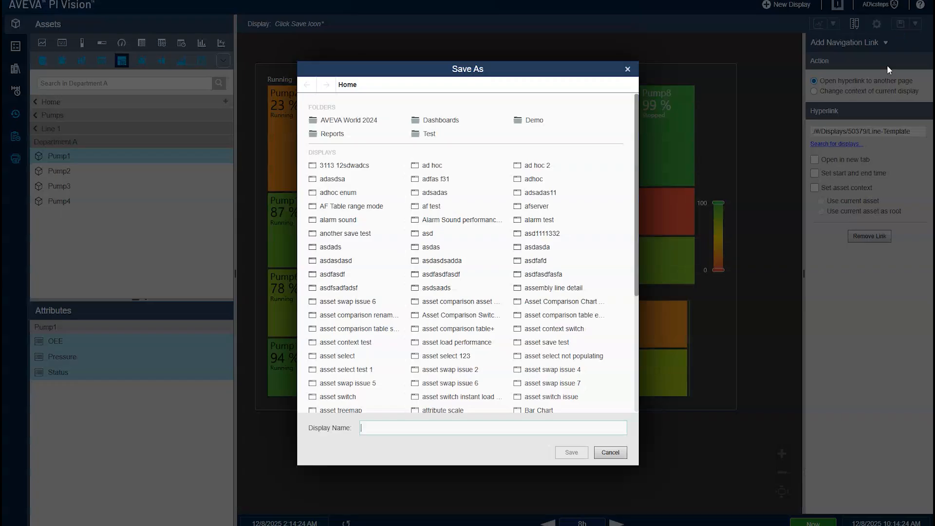
pyautogui.click(610, 452)
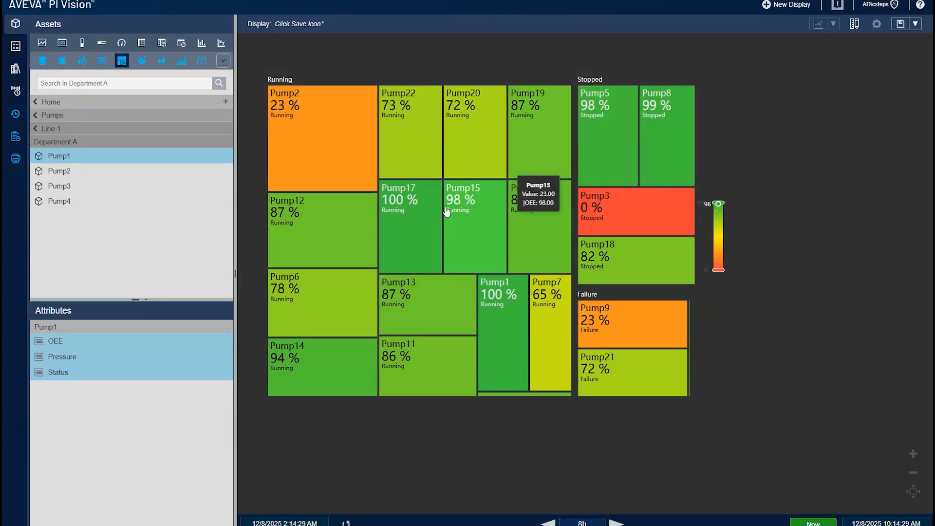
# - Test the treemap's navigation link from the Pump3 tile, stay on the unsaved display, and return to editing it
pyautogui.click(622, 216)
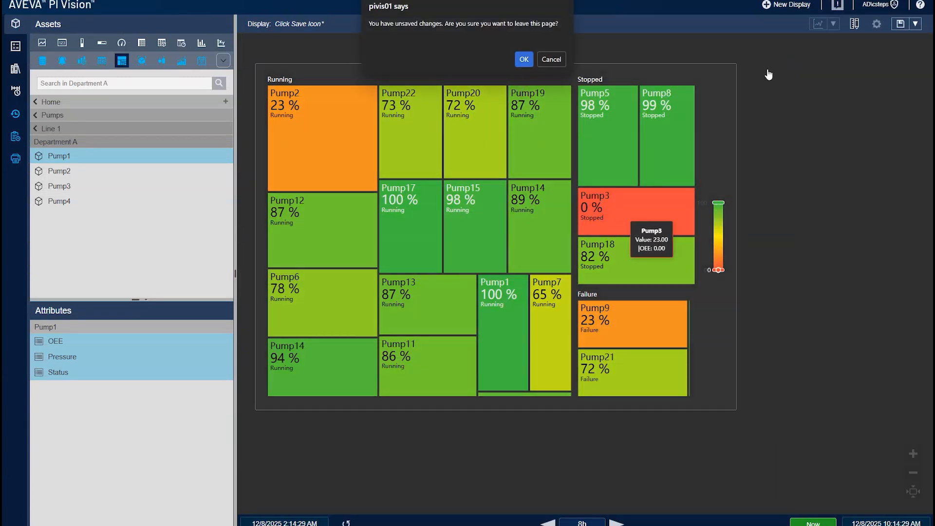
pyautogui.click(551, 59)
pyautogui.click(851, 23)
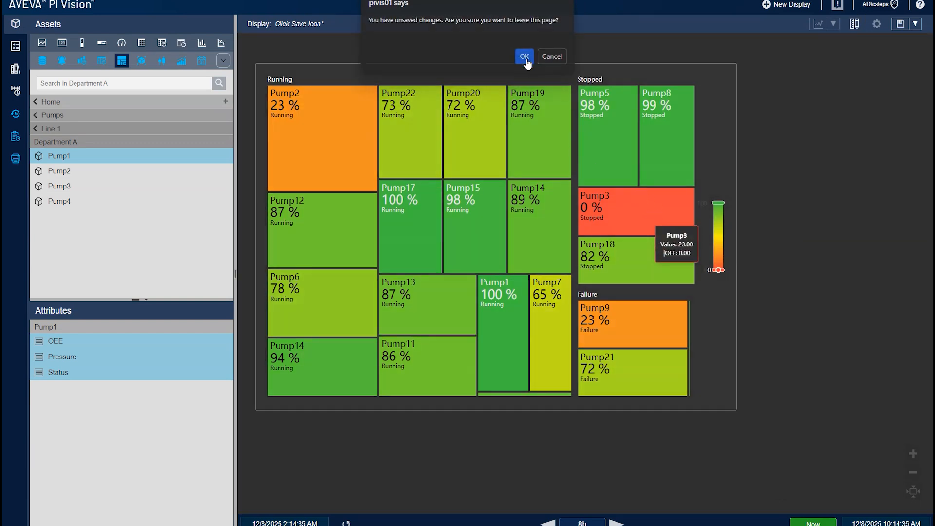
pyautogui.click(526, 58)
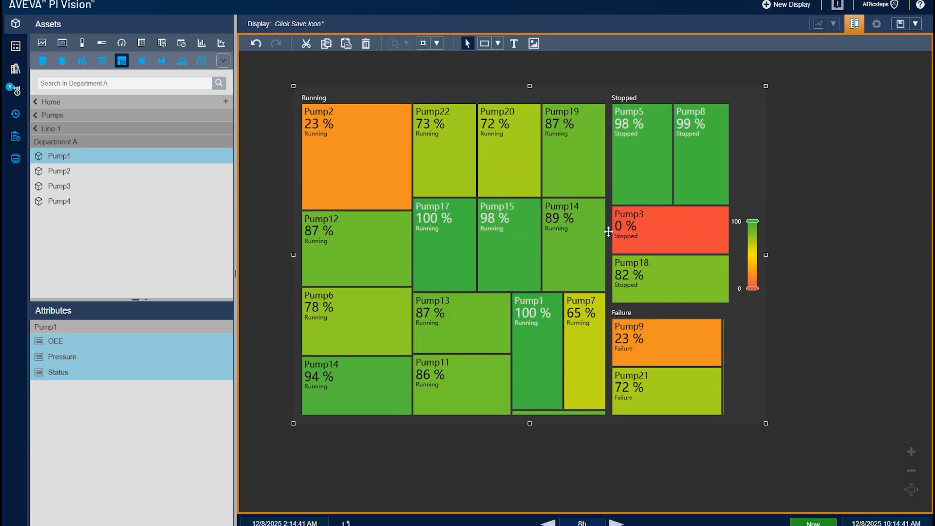
# - Open the asset treemap's configuration and review its Style options, leaving that section collapsed
pyautogui.rightClick(609, 234)
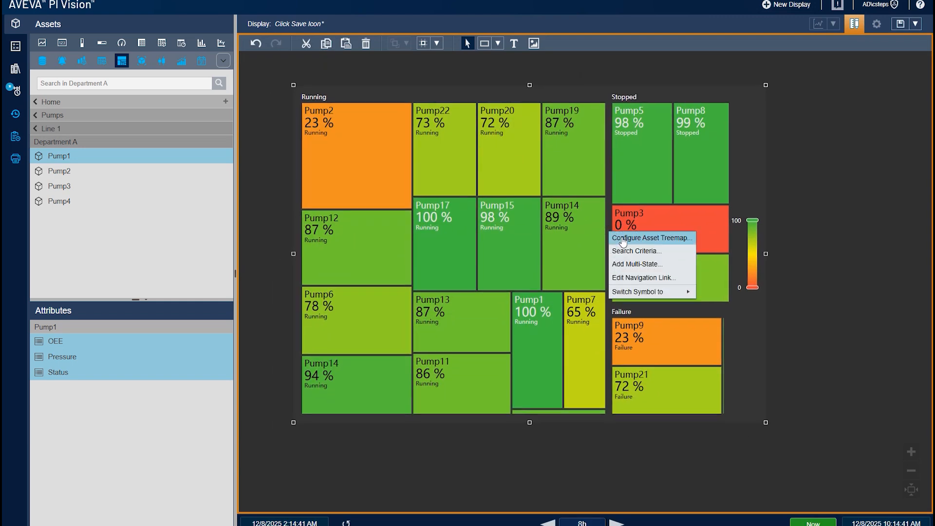
pyautogui.click(623, 238)
pyautogui.click(897, 98)
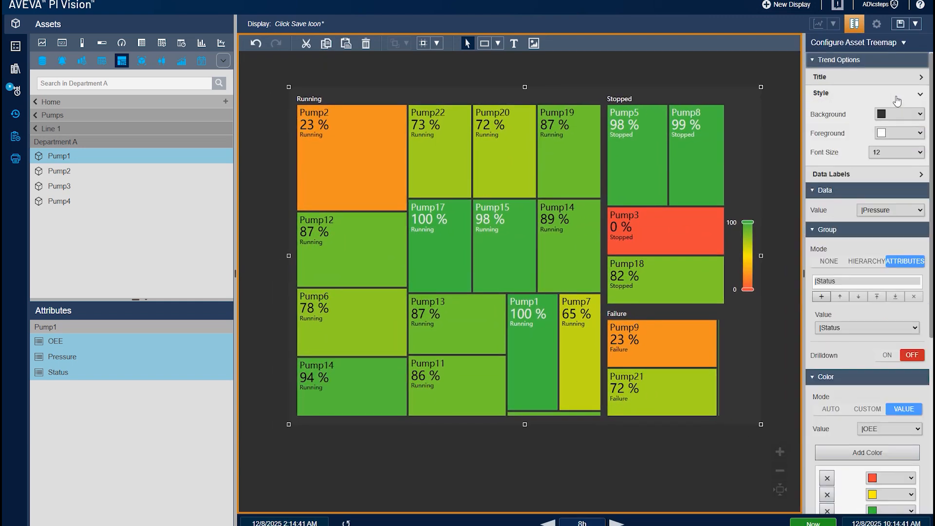
pyautogui.click(896, 100)
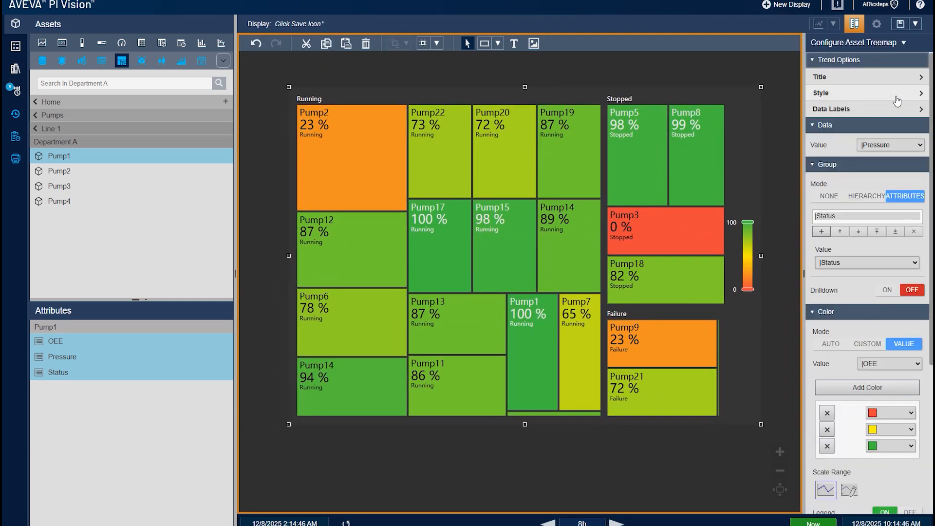